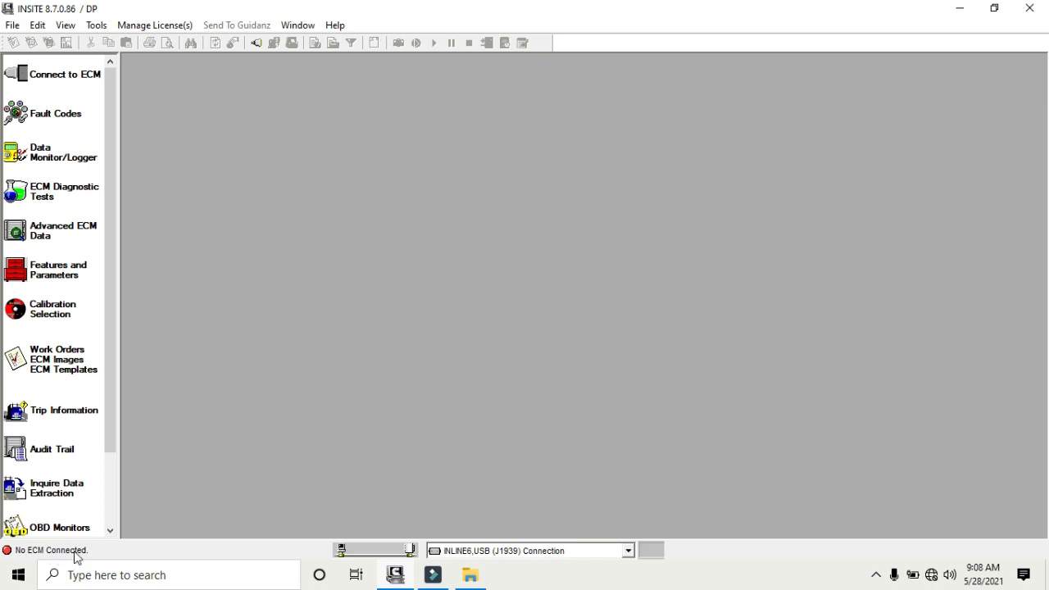
click(874, 574)
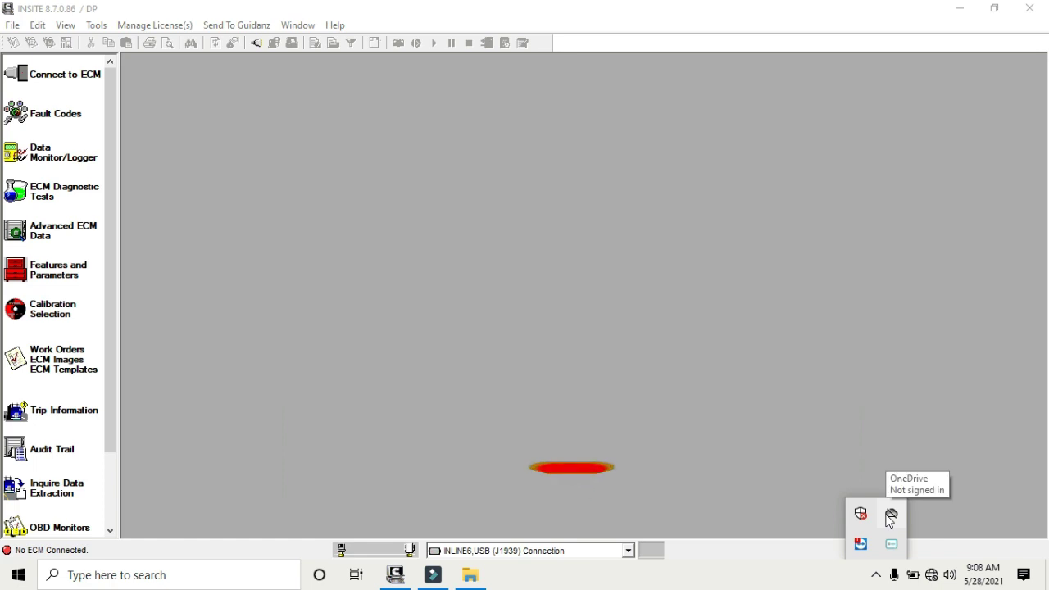
click(882, 489)
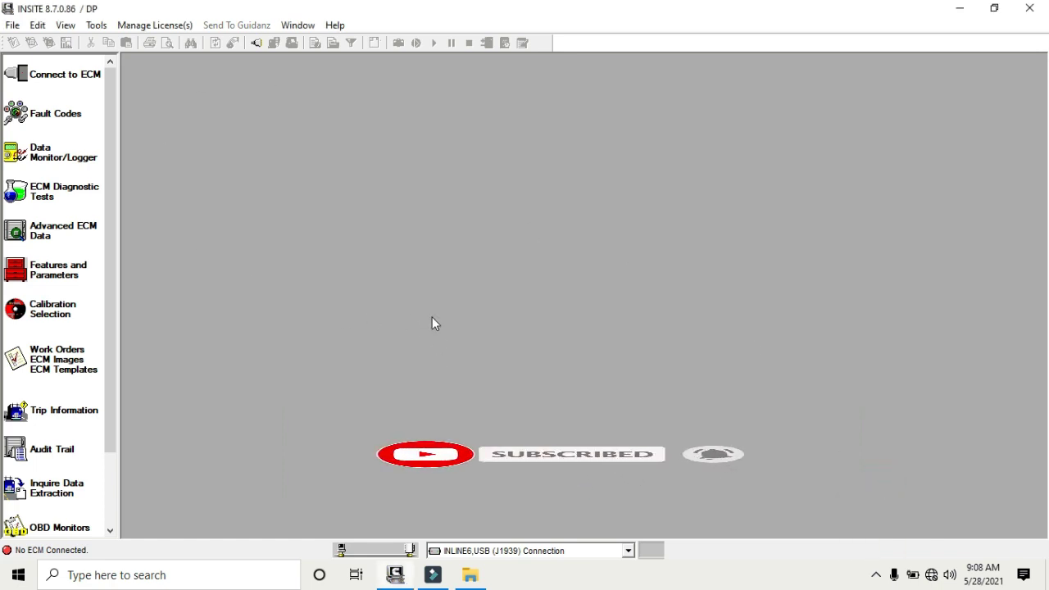
click(628, 550)
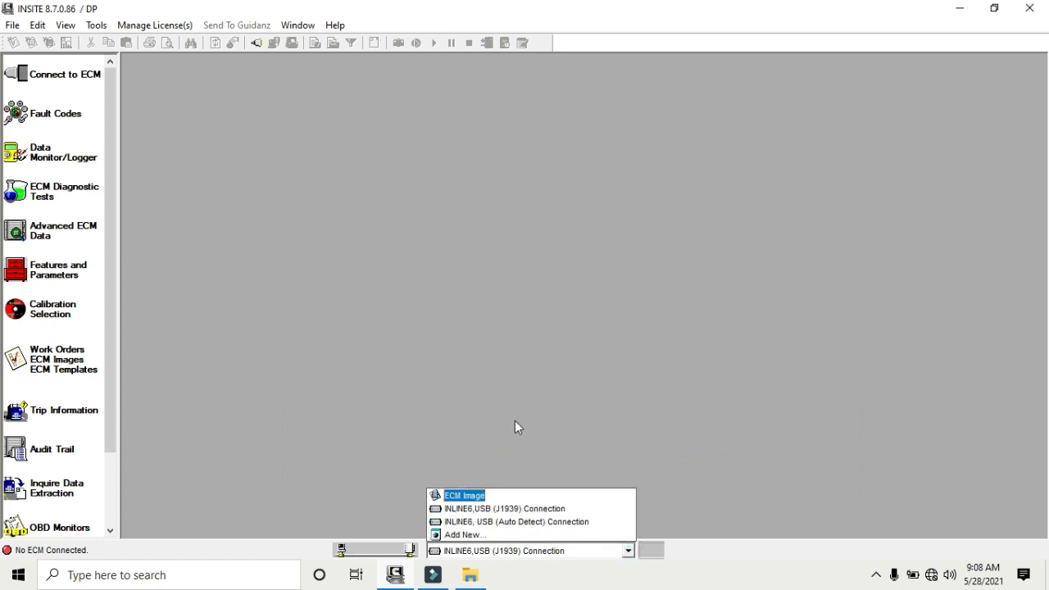
click(536, 423)
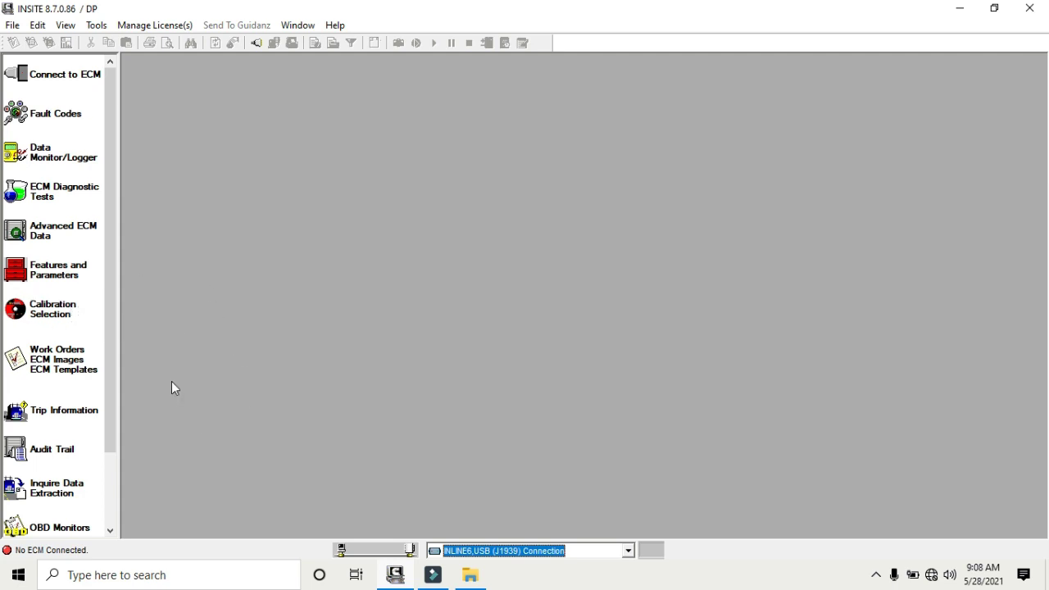
Open the work orders and ECM images list, leaving the service site location blank, and enlarge the work order area.
click(62, 358)
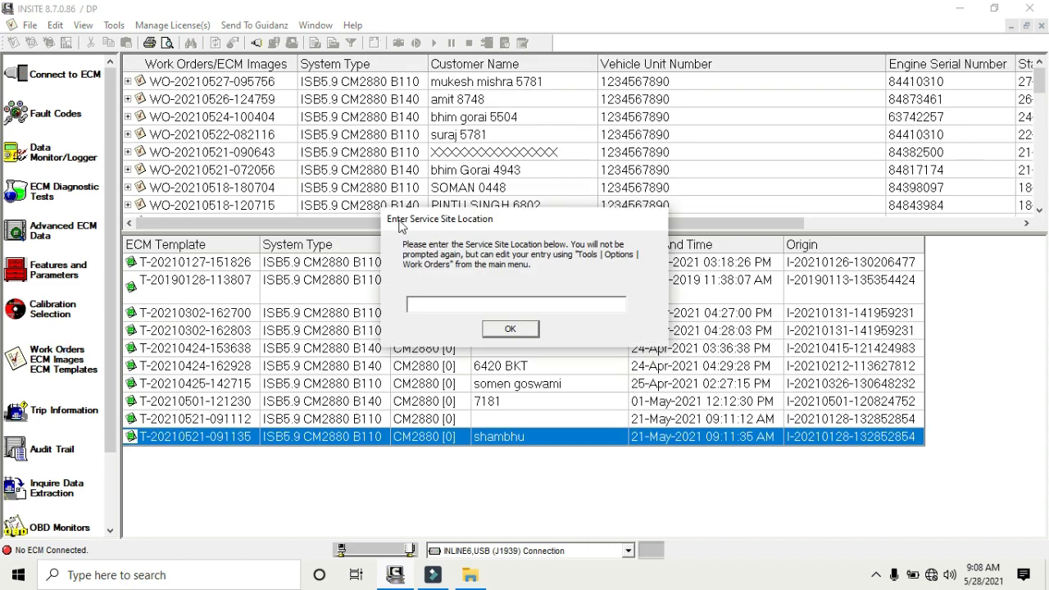
click(511, 328)
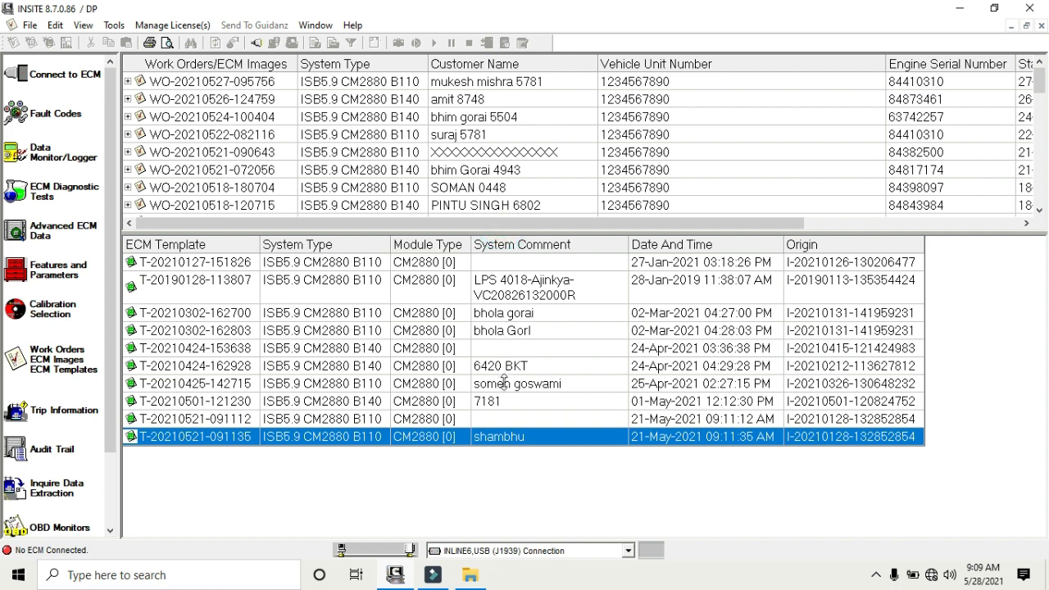
drag(503, 233, 504, 381)
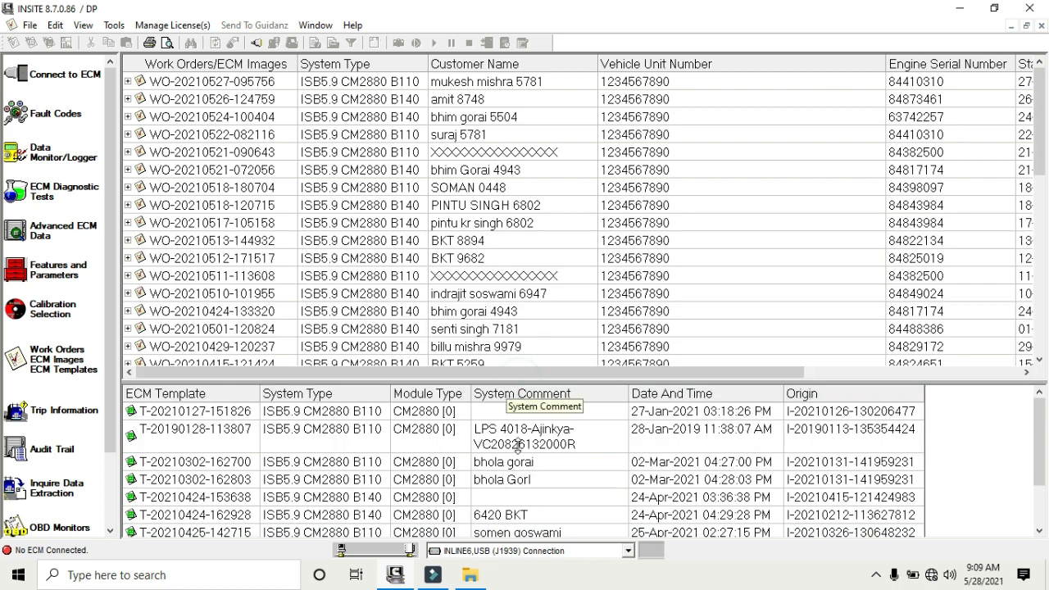
drag(519, 379, 518, 445)
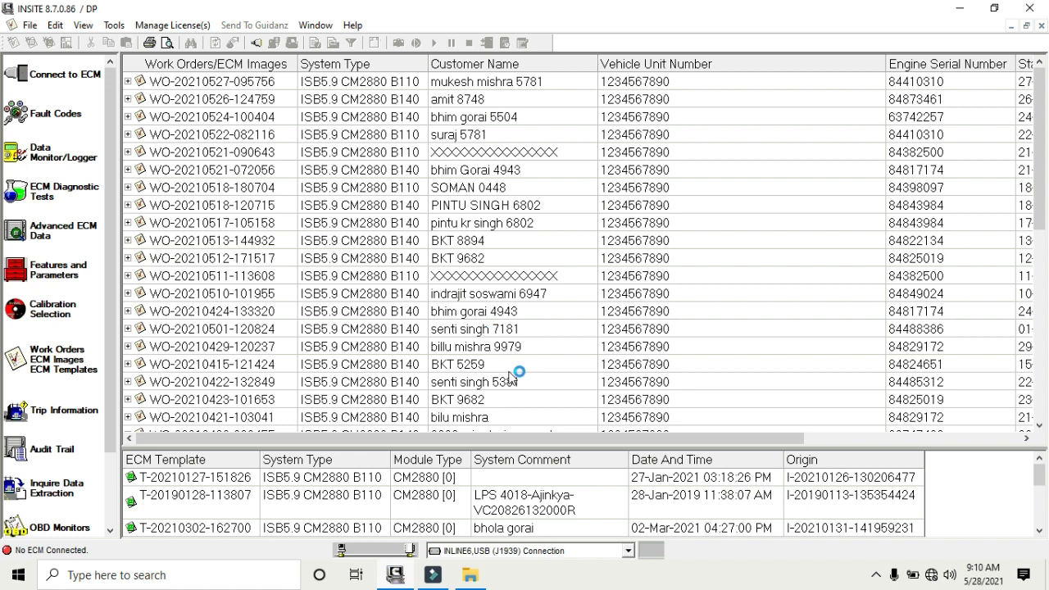
Examine the engine serial numbers, repair start dates and last modified dates of the listed work orders.
drag(516, 439, 744, 440)
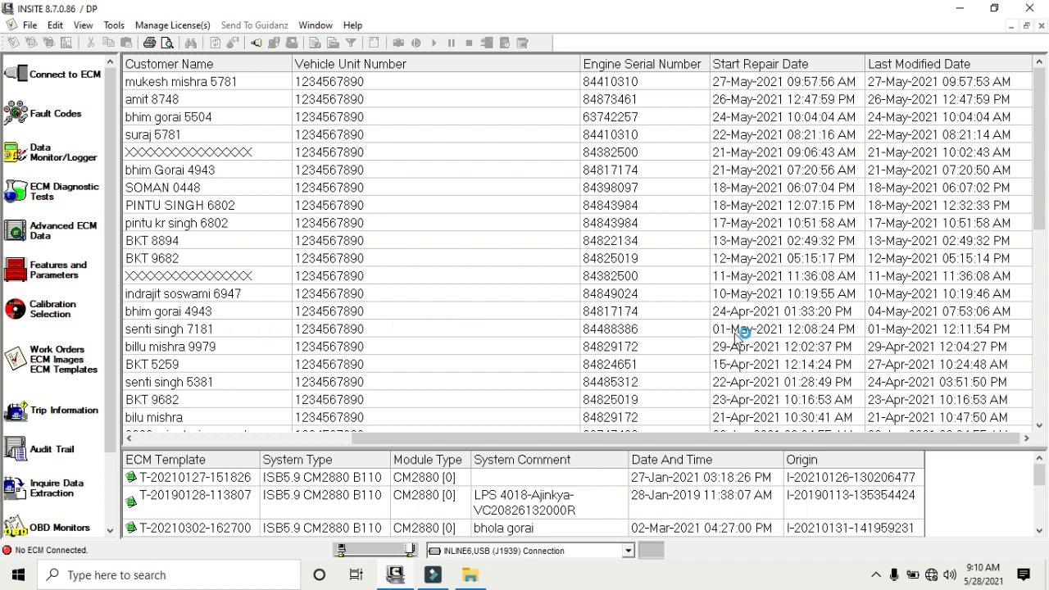
mouse_move(982, 582)
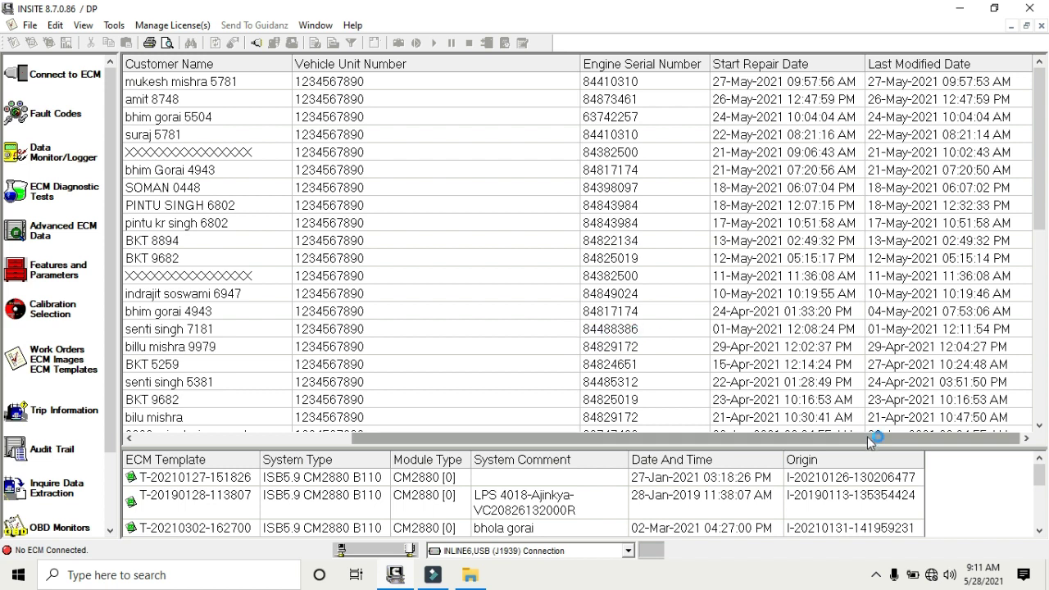
drag(870, 440, 468, 499)
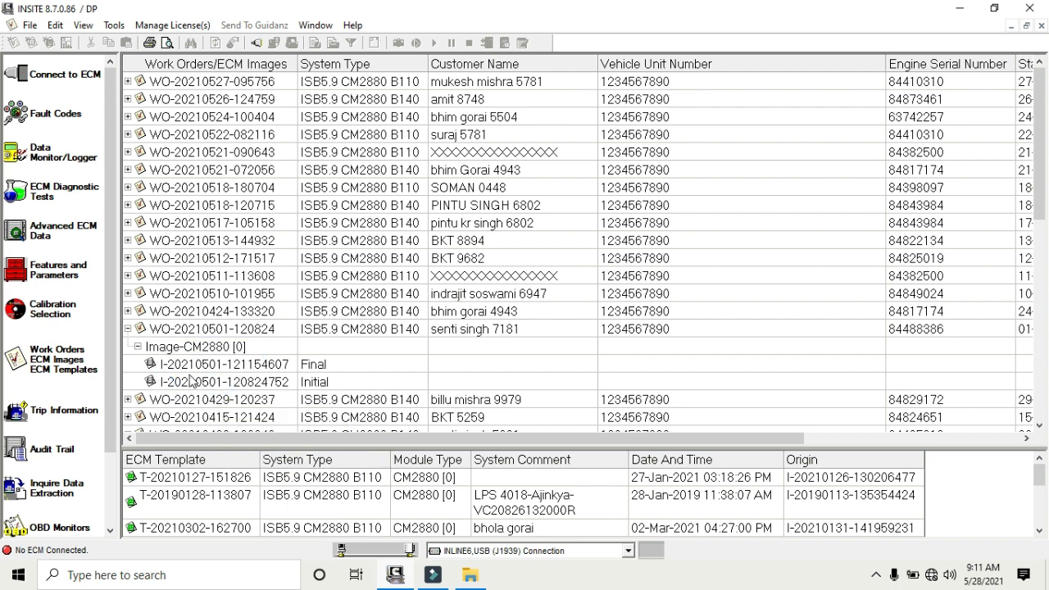
Connect to the Initial ECM image of the ISB5.9 CM2880 B140 work order dated 01-May-2021.
click(271, 384)
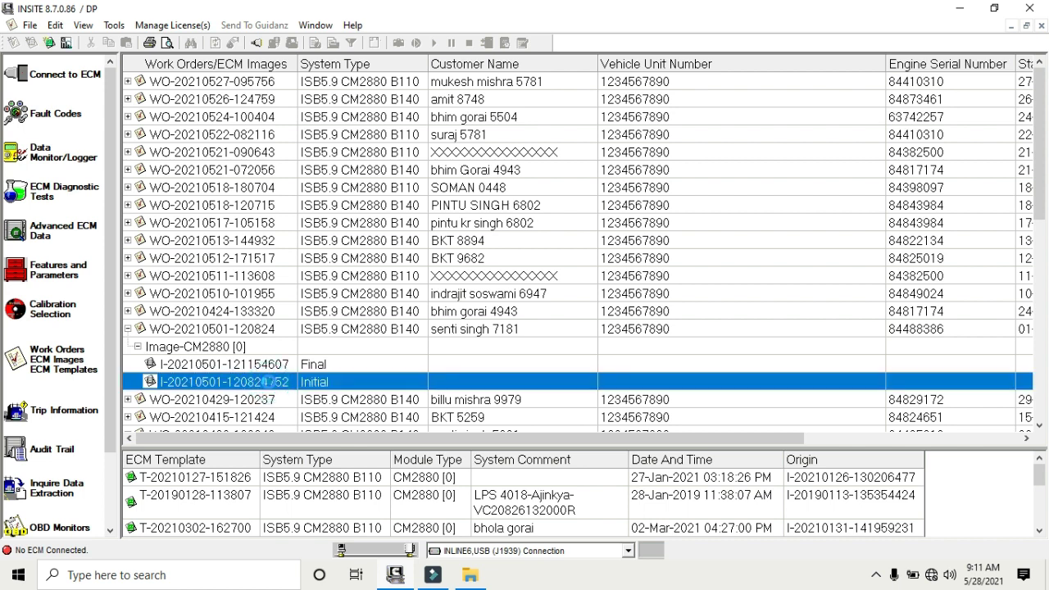
double_click(277, 390)
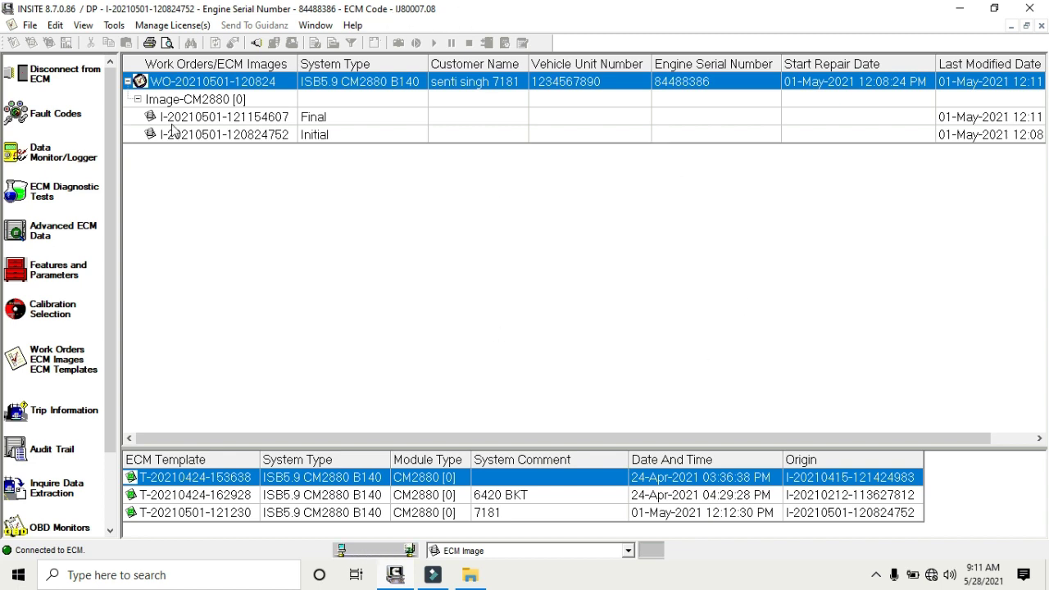
click(318, 136)
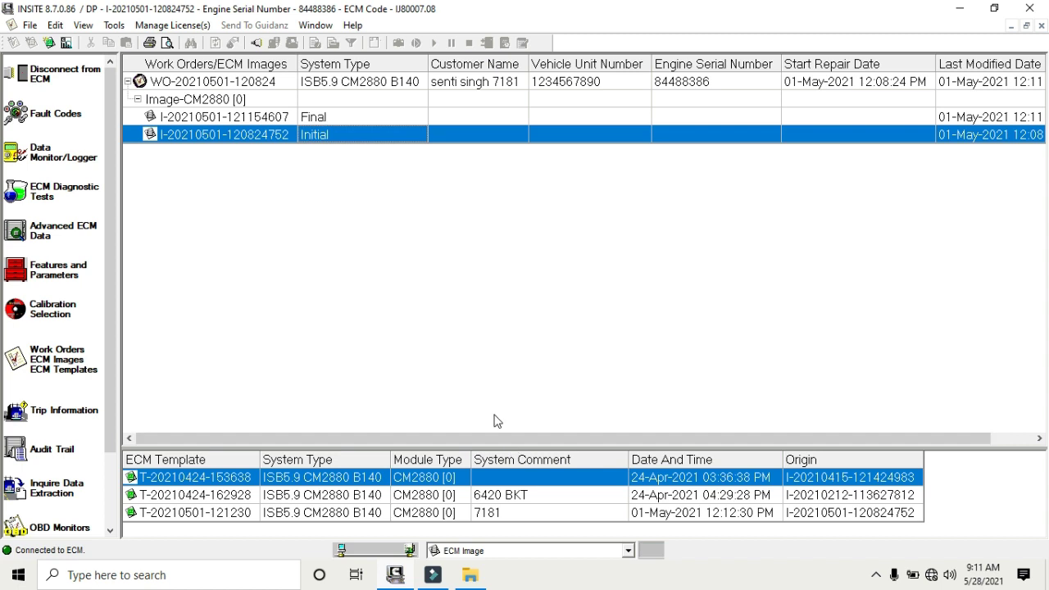
Show the ECM image's fault codes in an enlarged area and check the reset options for fault code 4238.
click(45, 119)
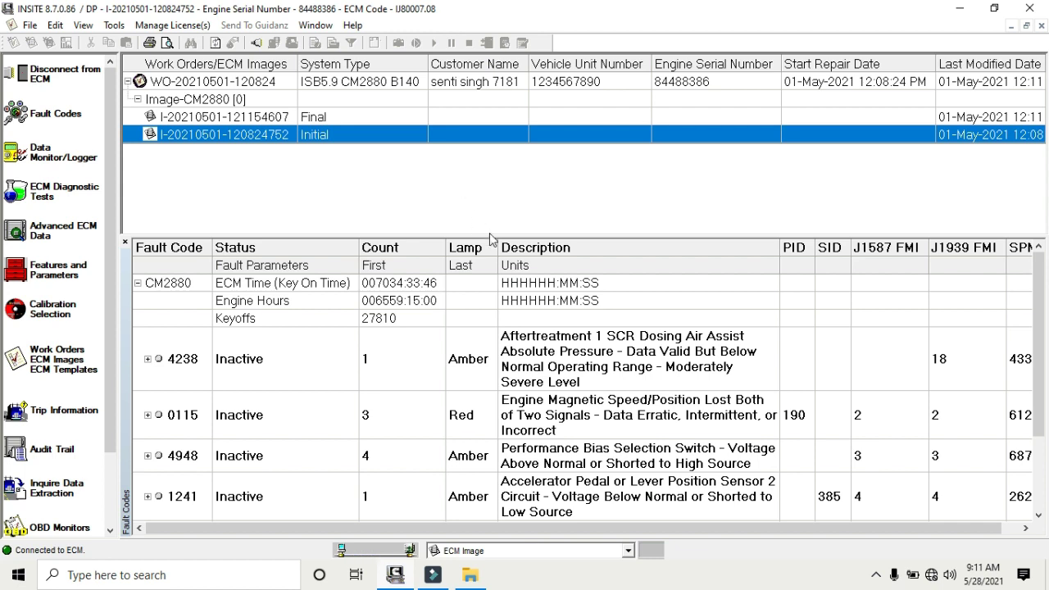
drag(489, 237, 489, 123)
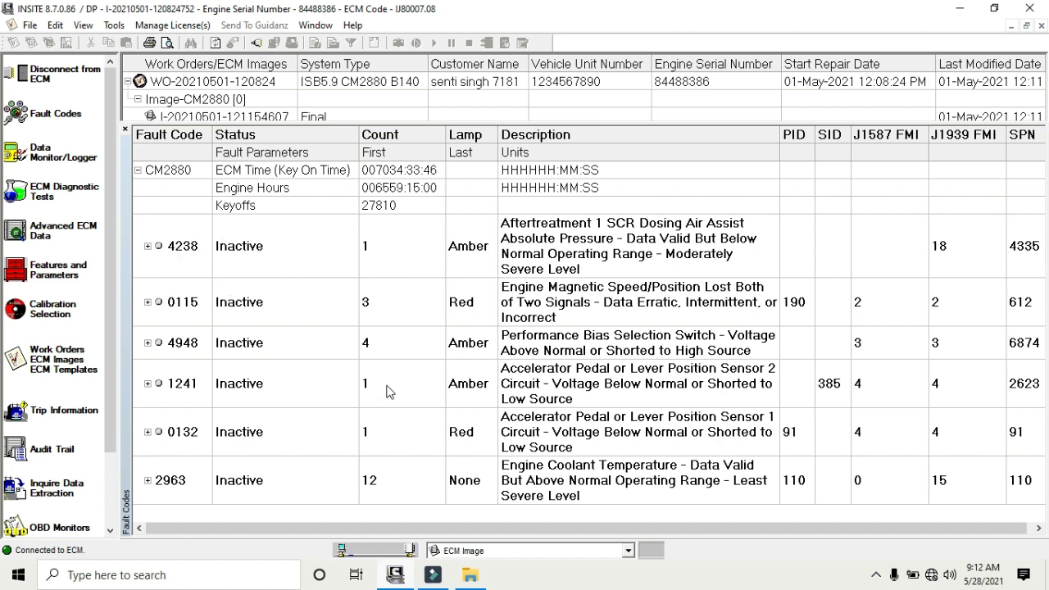
right_click(307, 260)
mouse_move(336, 316)
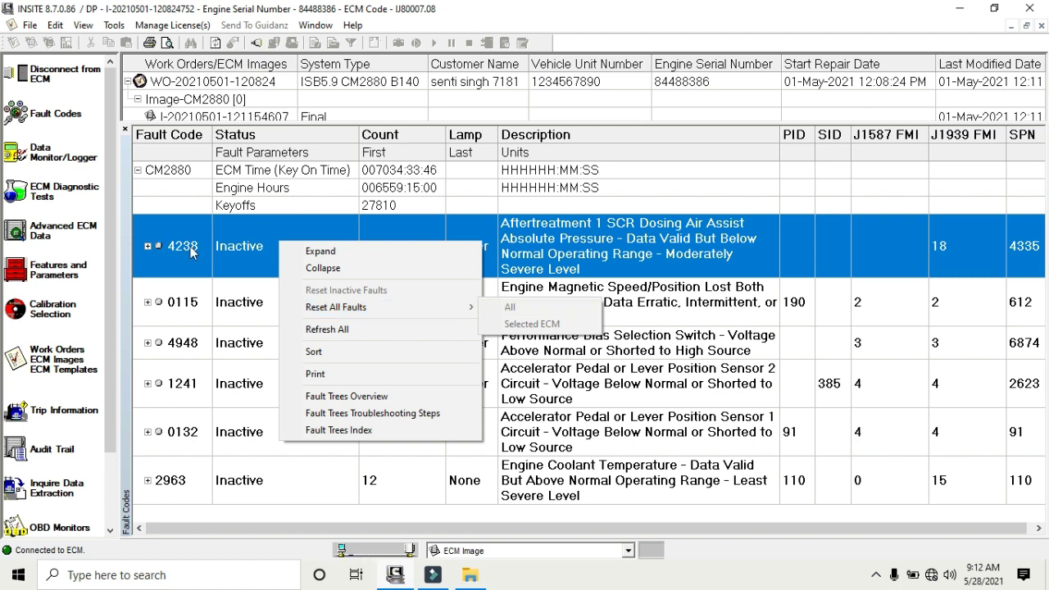
click(234, 292)
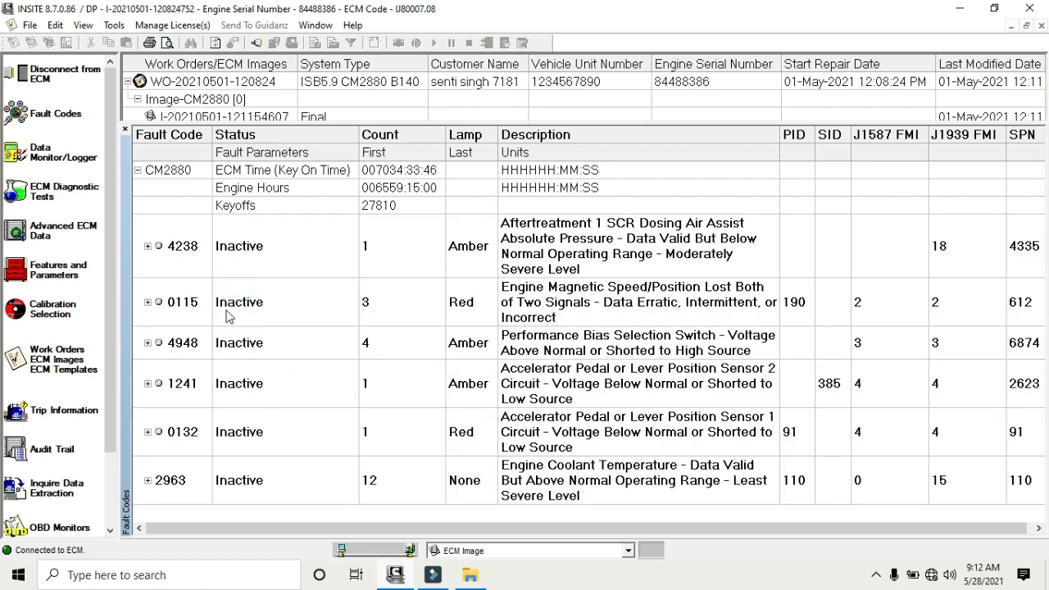
Consult the troubleshooting page for fault code 0115 using the ISB5.9 CM2880 B140 engine model, and close it.
double_click(240, 308)
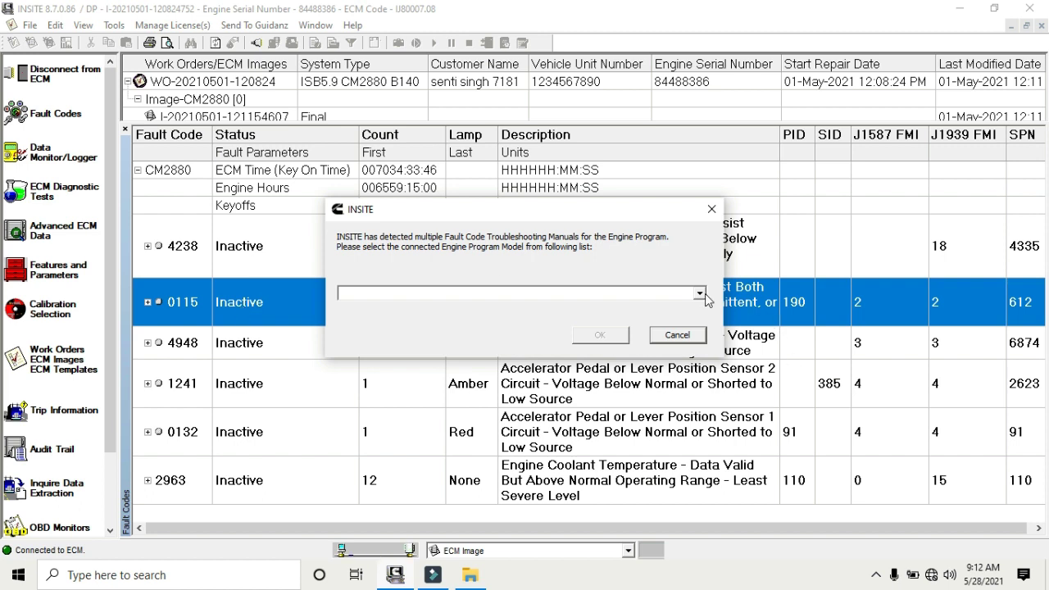
click(700, 293)
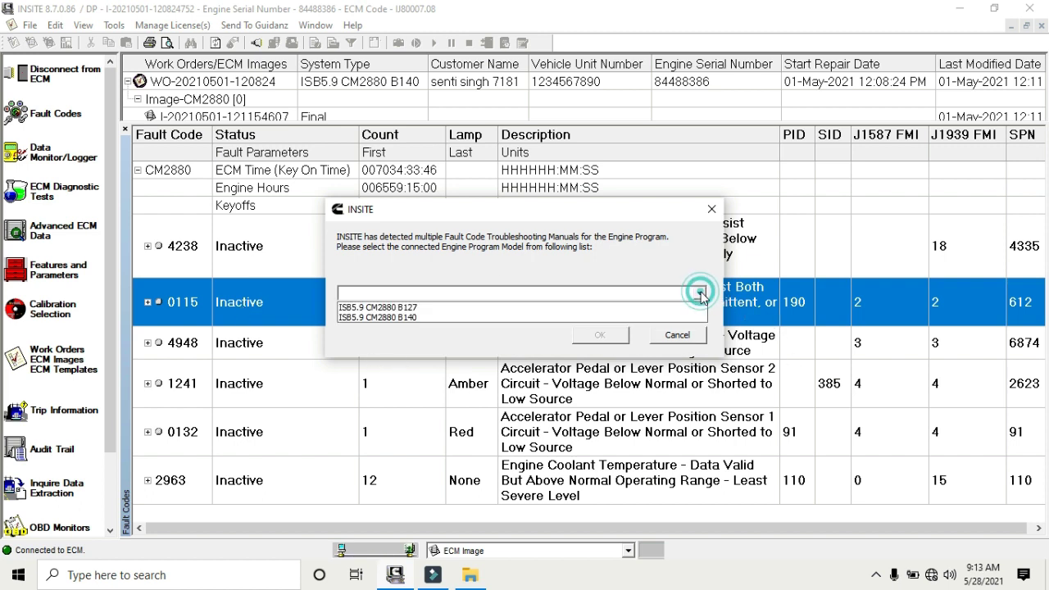
click(405, 317)
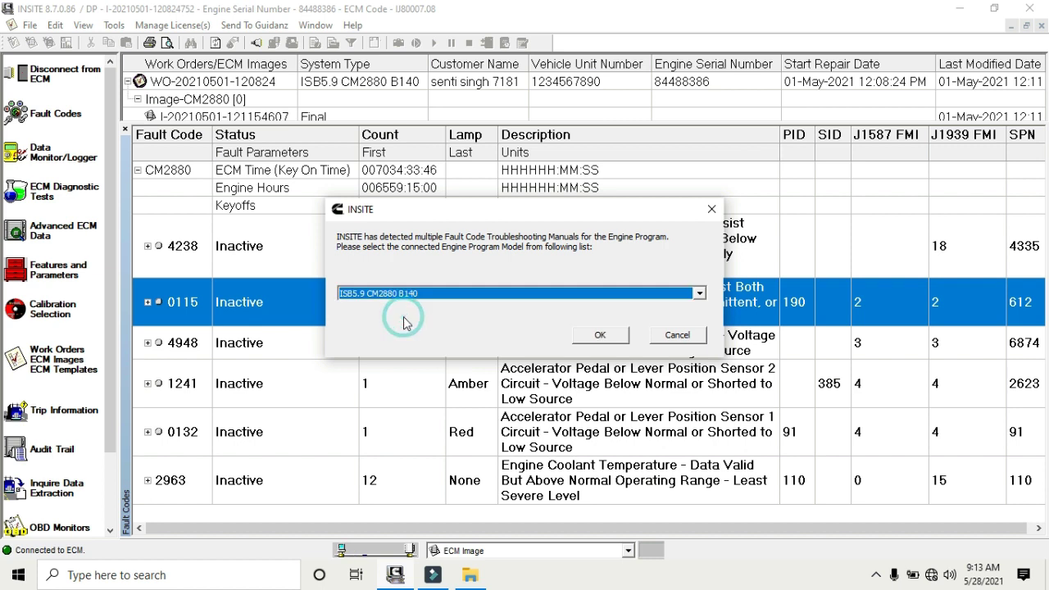
click(599, 335)
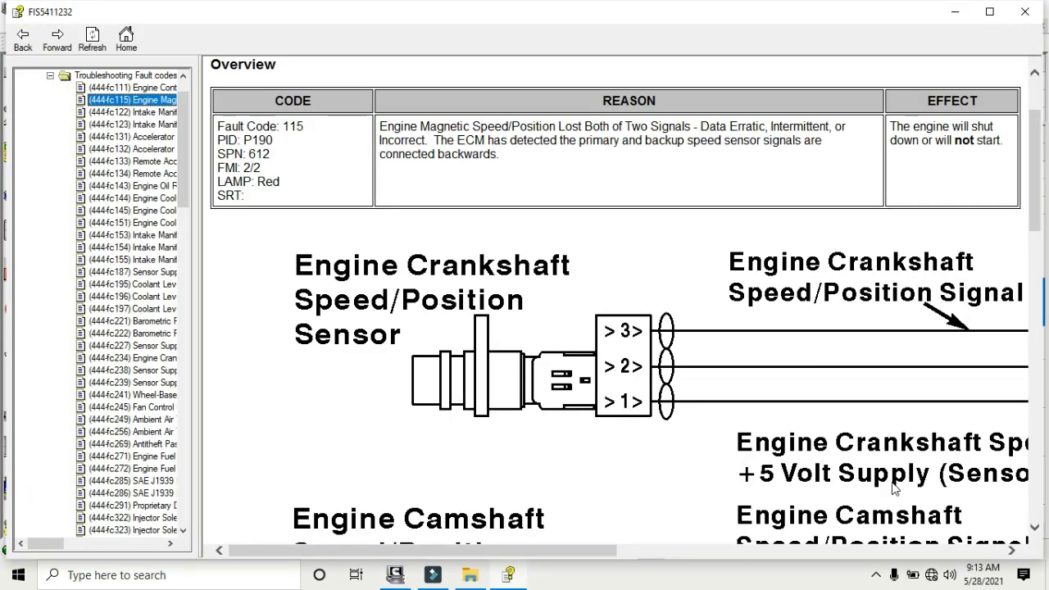
drag(1035, 221, 1023, 205)
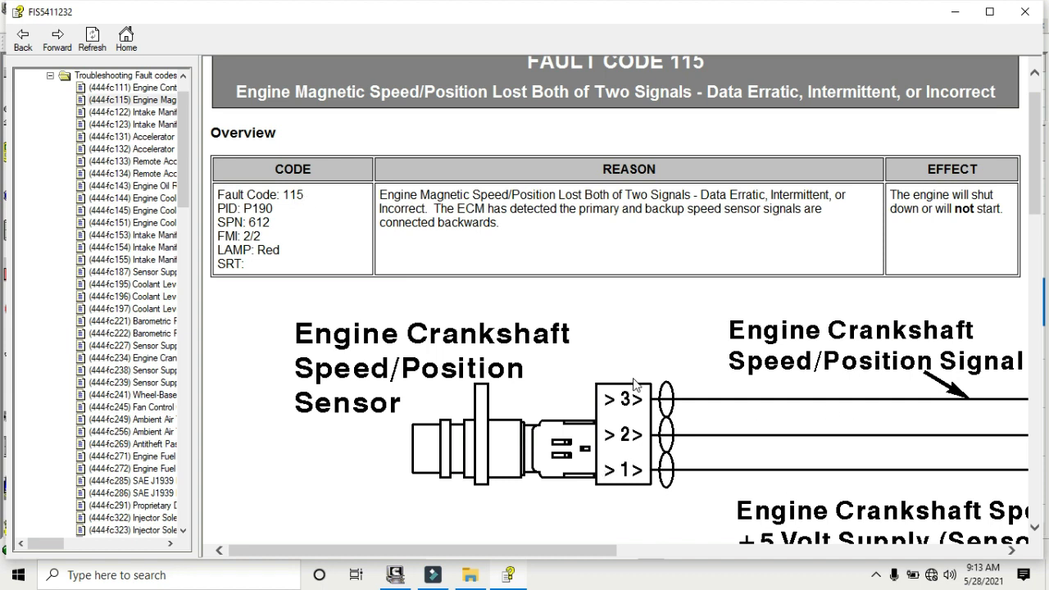
drag(501, 550, 394, 534)
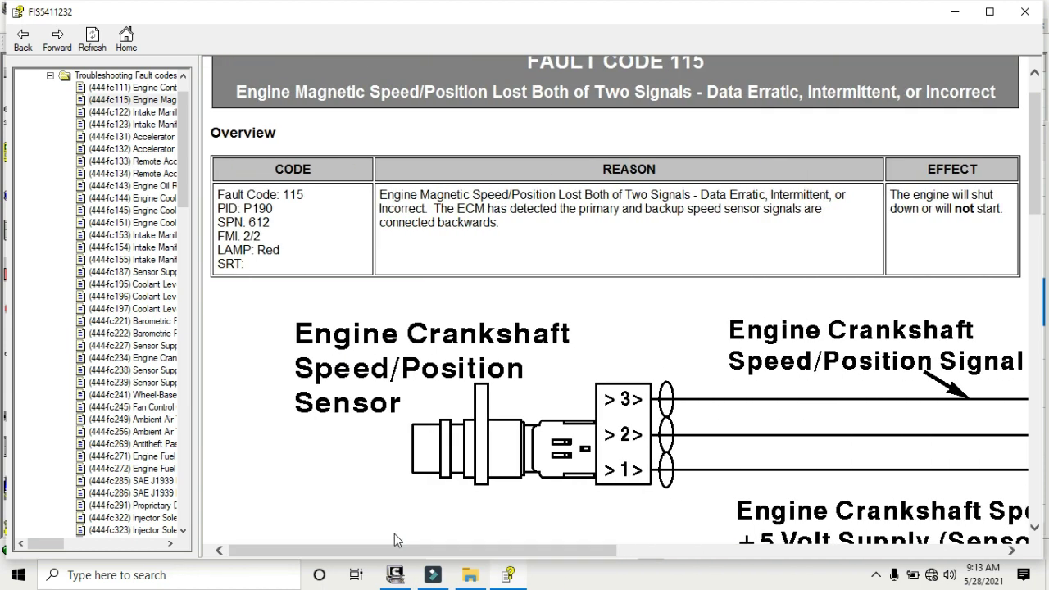
click(1023, 11)
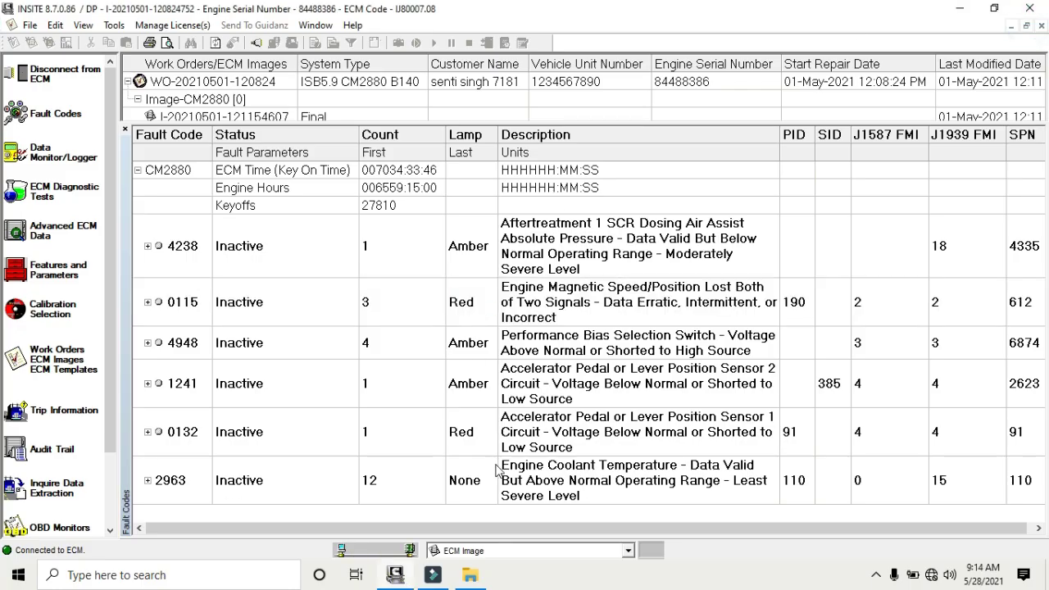
Examine the troubleshooting page for fault code 2963, including the coolant temperature sensor wiring and ECM connector diagrams, and close it.
double_click(553, 481)
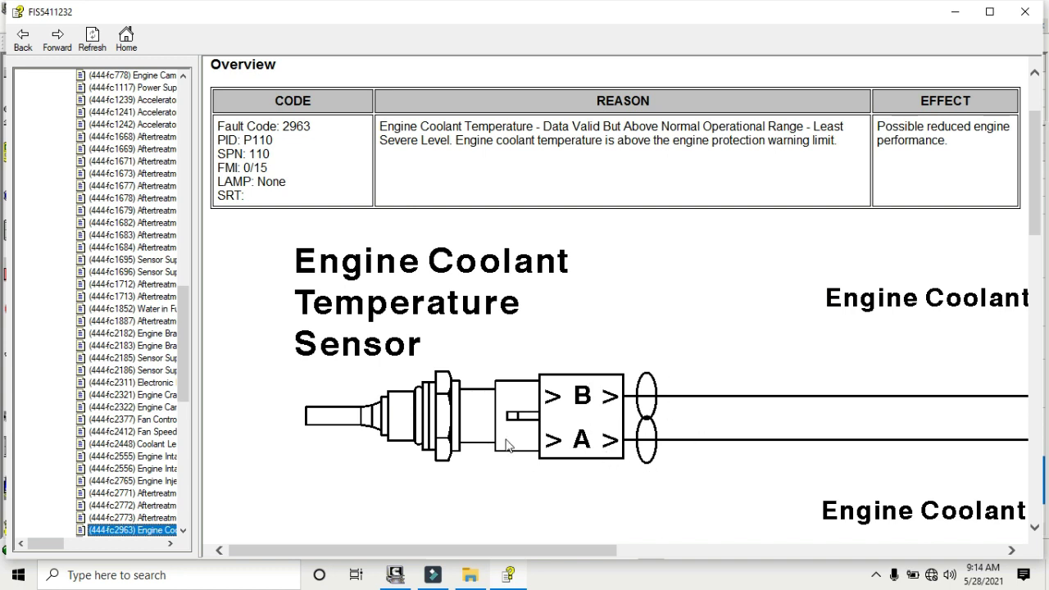
drag(1034, 208, 1046, 416)
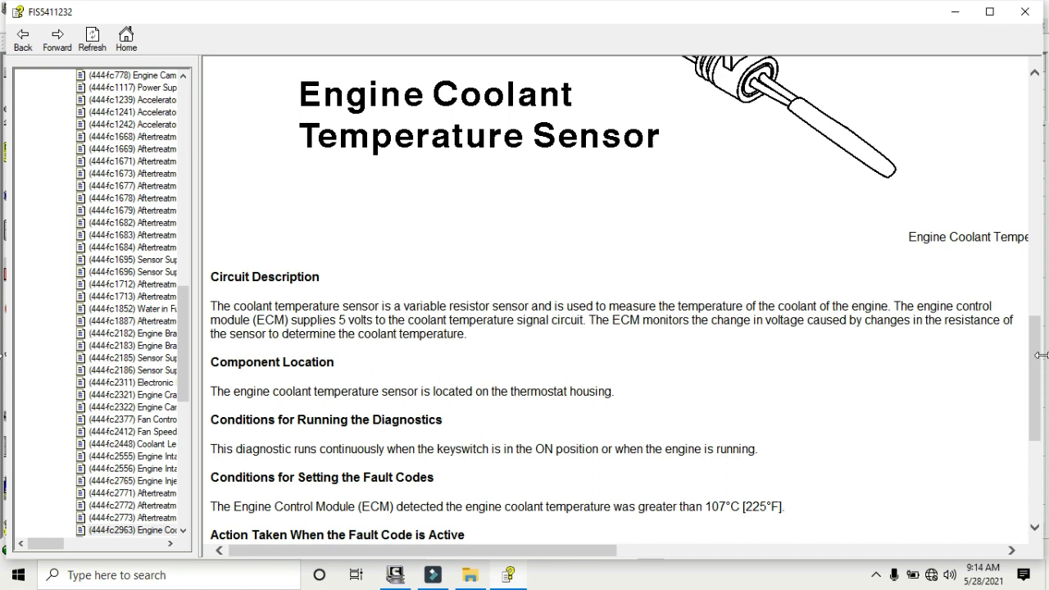
drag(1037, 388, 1038, 326)
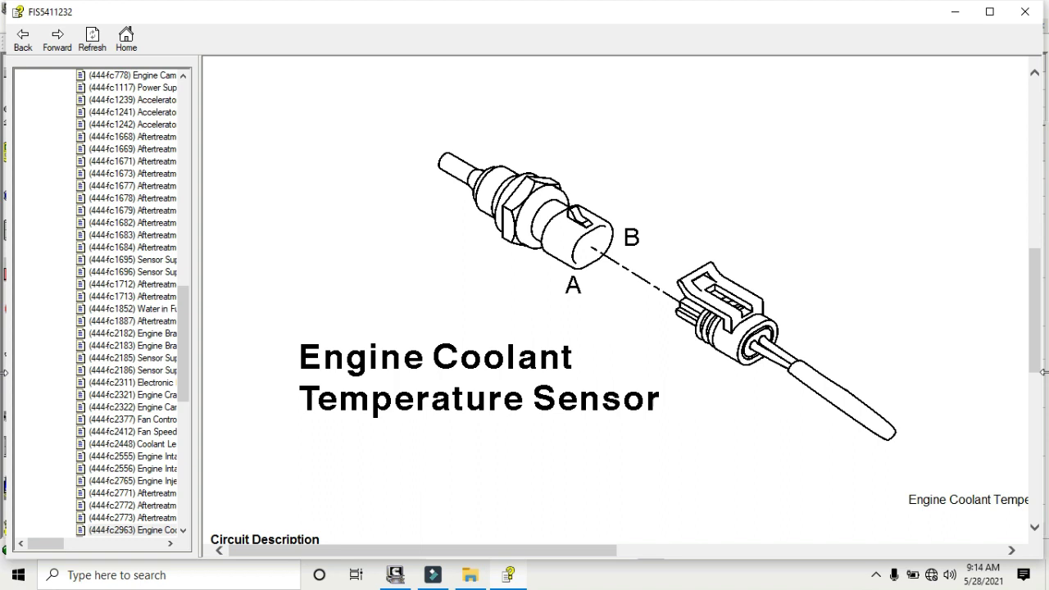
drag(1034, 320, 1028, 262)
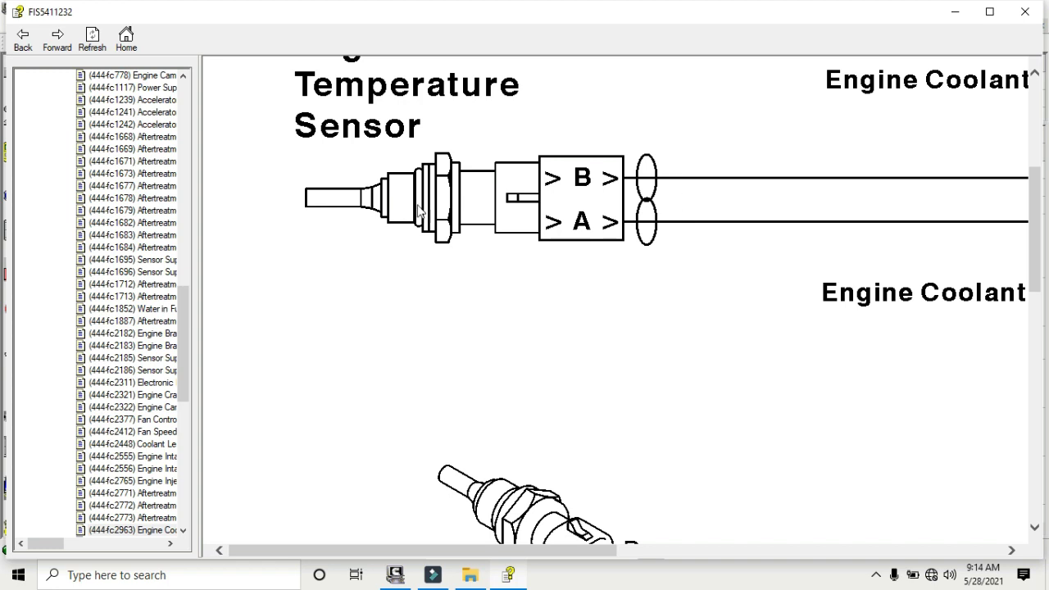
drag(561, 553, 817, 553)
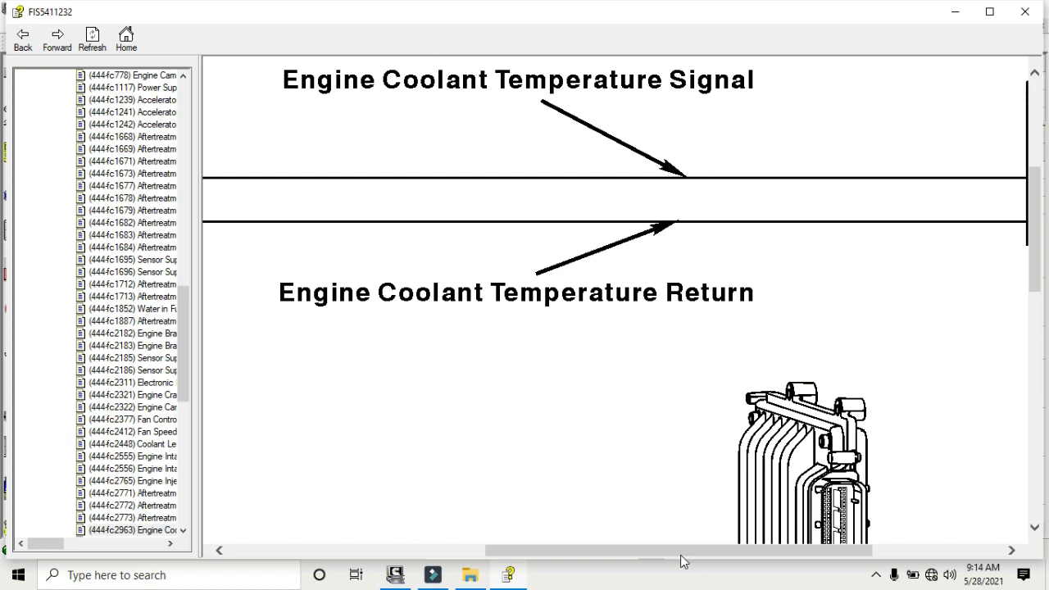
drag(679, 560, 803, 552)
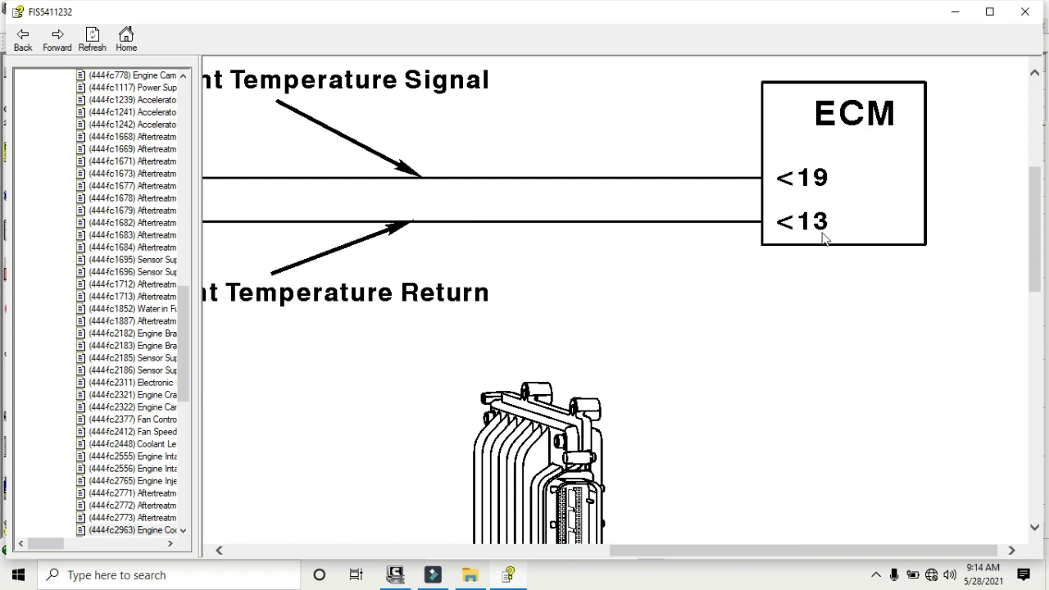
drag(1030, 245, 1035, 328)
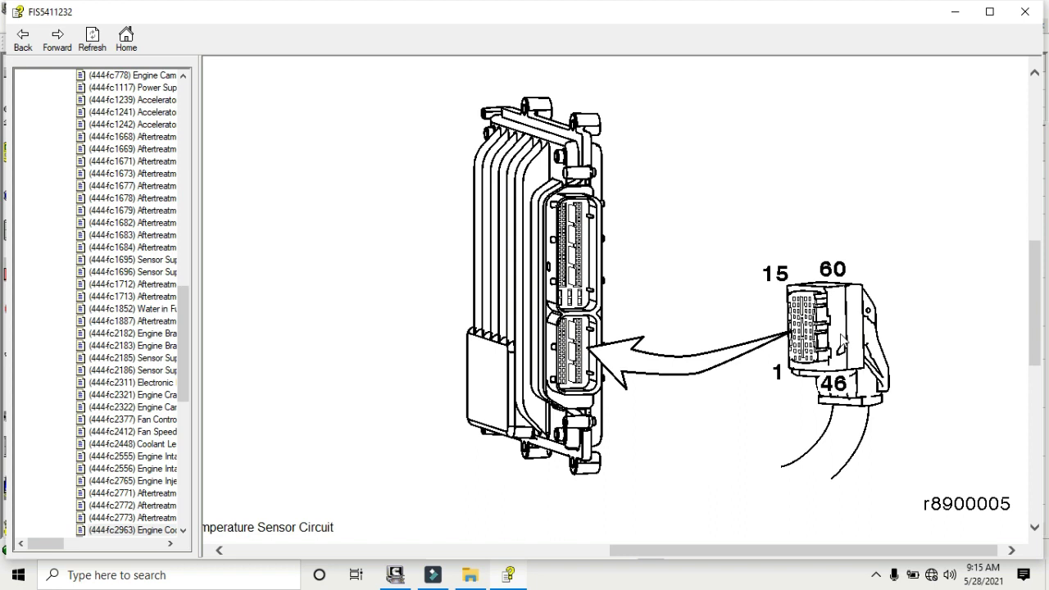
drag(1037, 323, 1034, 152)
click(1024, 16)
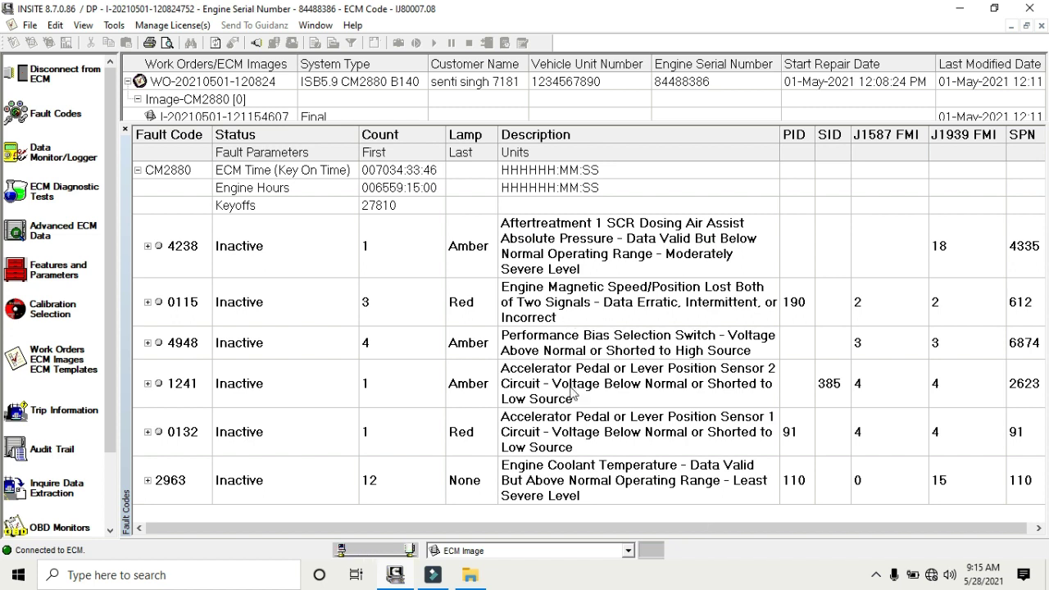
Close the fault code list and load the features and parameters of the connected ECM image.
click(126, 130)
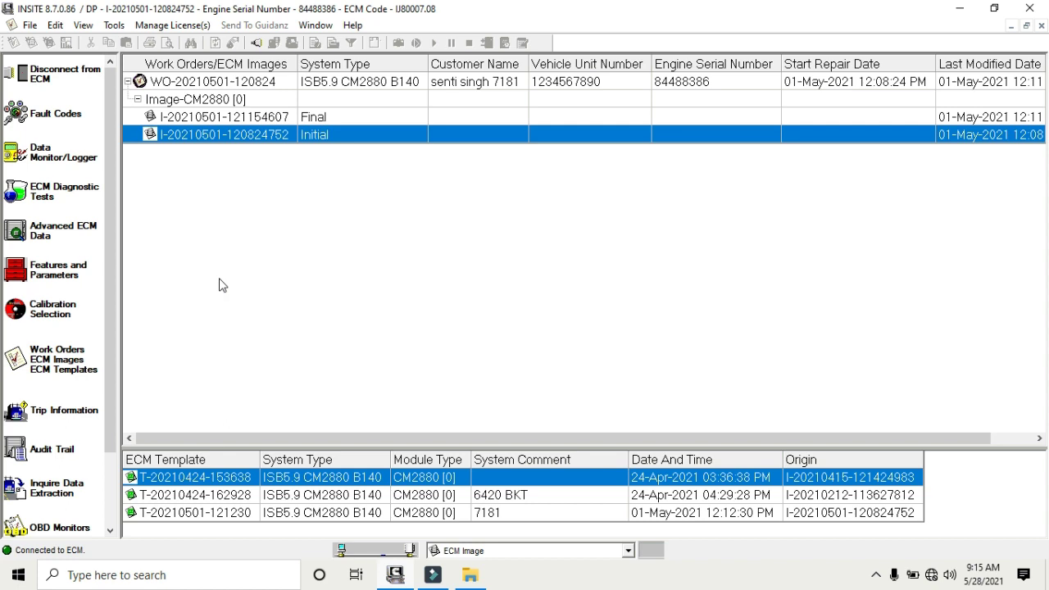
click(49, 272)
click(875, 575)
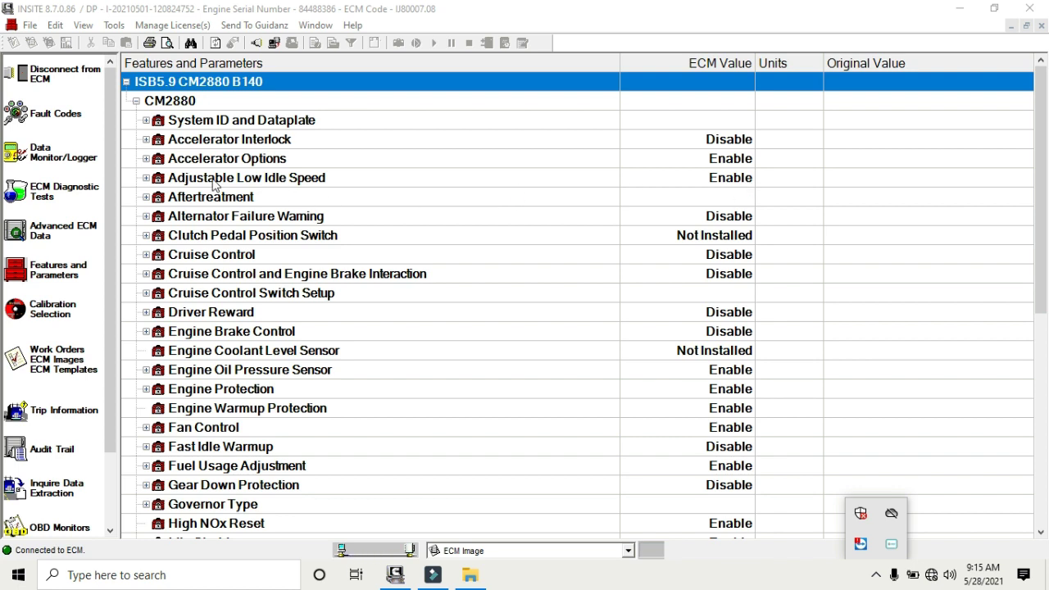
Check the low idle speed parameter under Adjustable Low Idle Speed and its limits option, and collapse the feature.
click(146, 178)
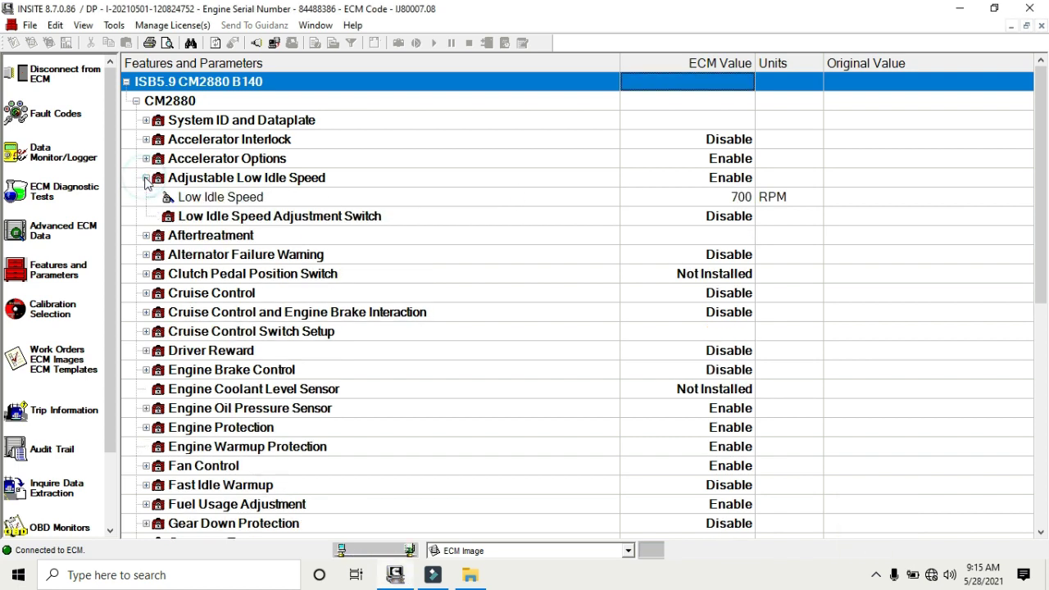
right_click(743, 197)
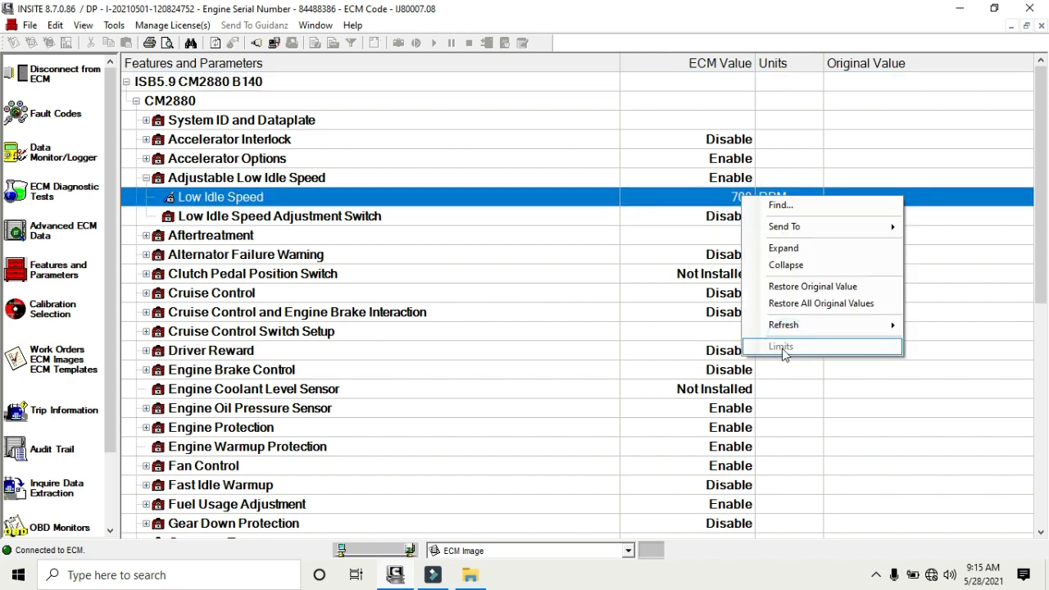
click(716, 199)
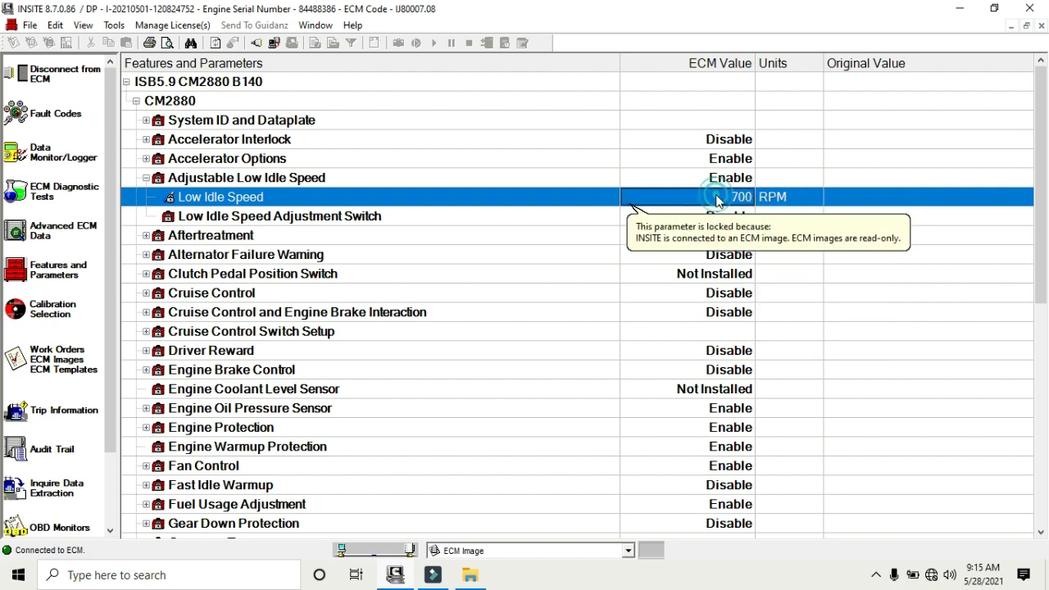
right_click(714, 196)
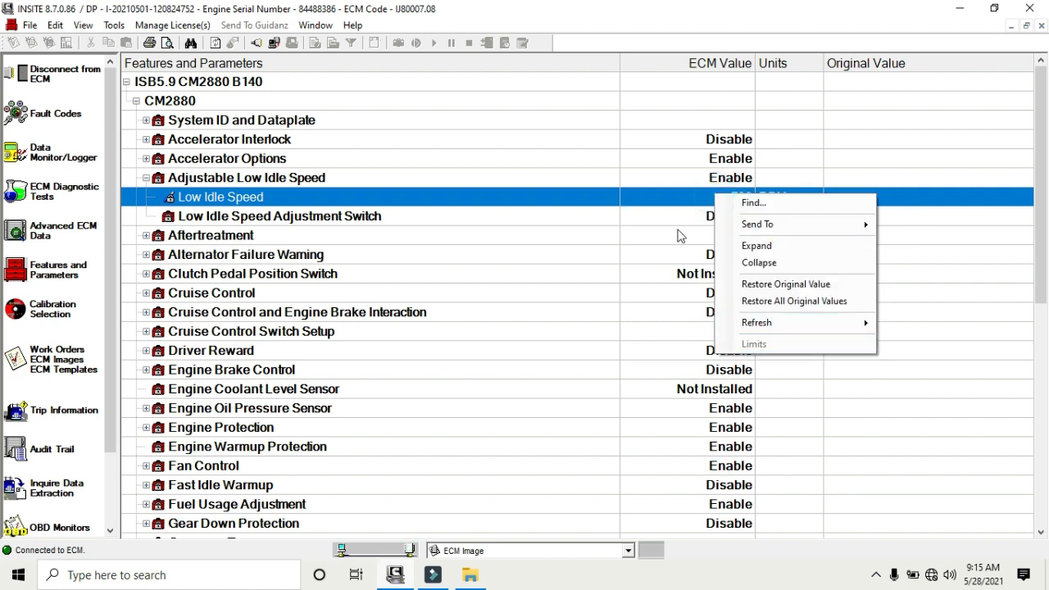
click(682, 194)
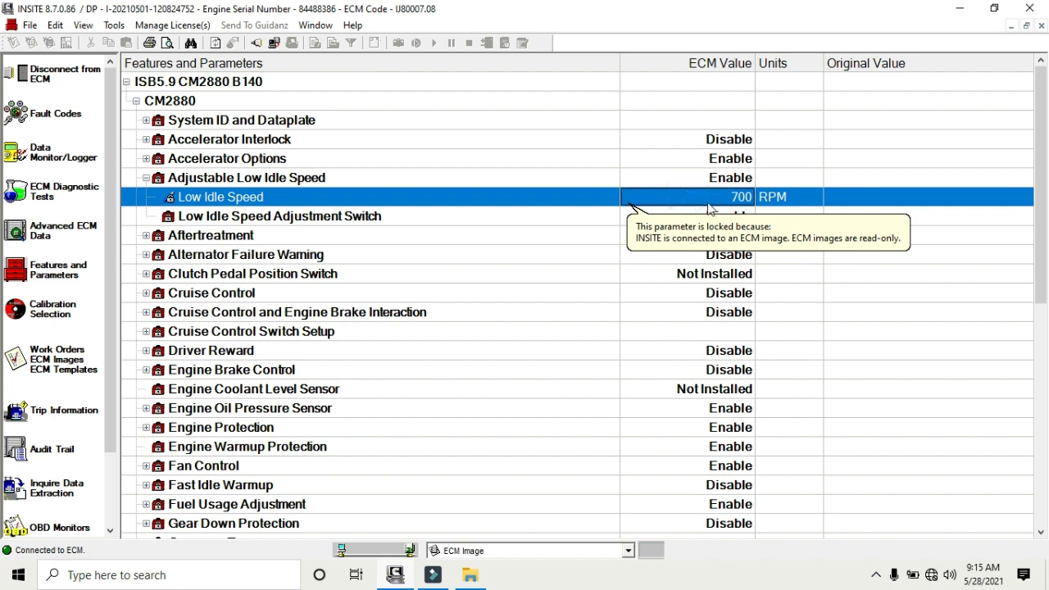
click(698, 204)
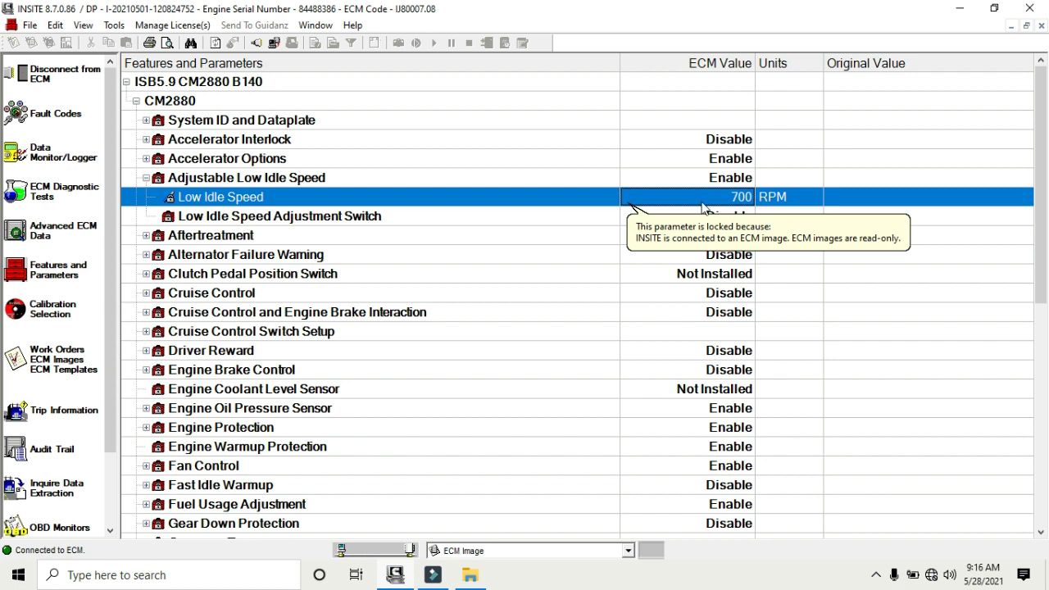
click(146, 177)
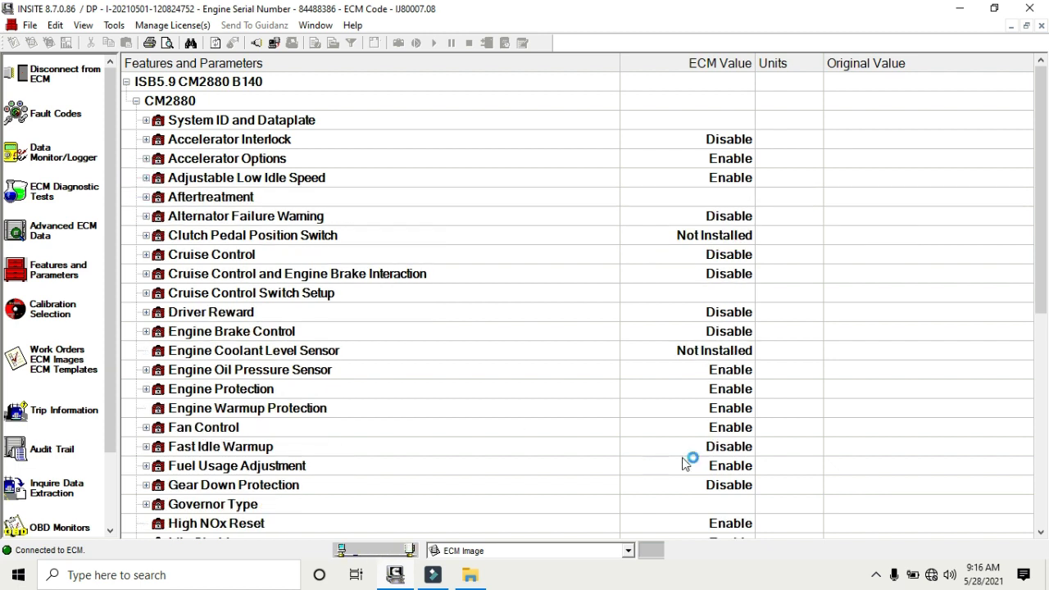
Inspect the Gear Down Protection feature and its ECM value in the features and parameters list.
click(1038, 248)
drag(1038, 247, 1039, 288)
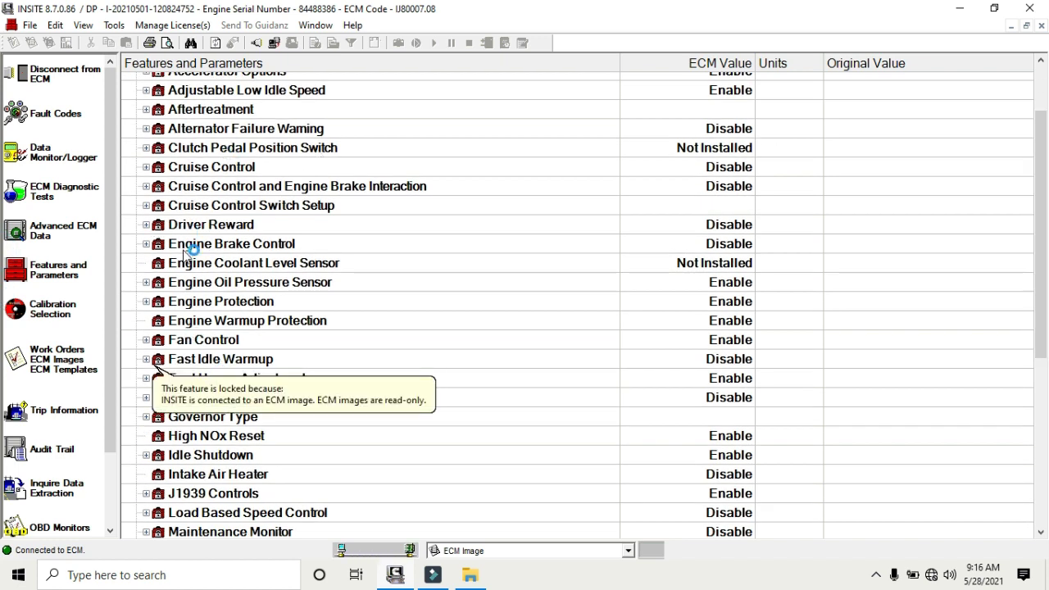
click(212, 398)
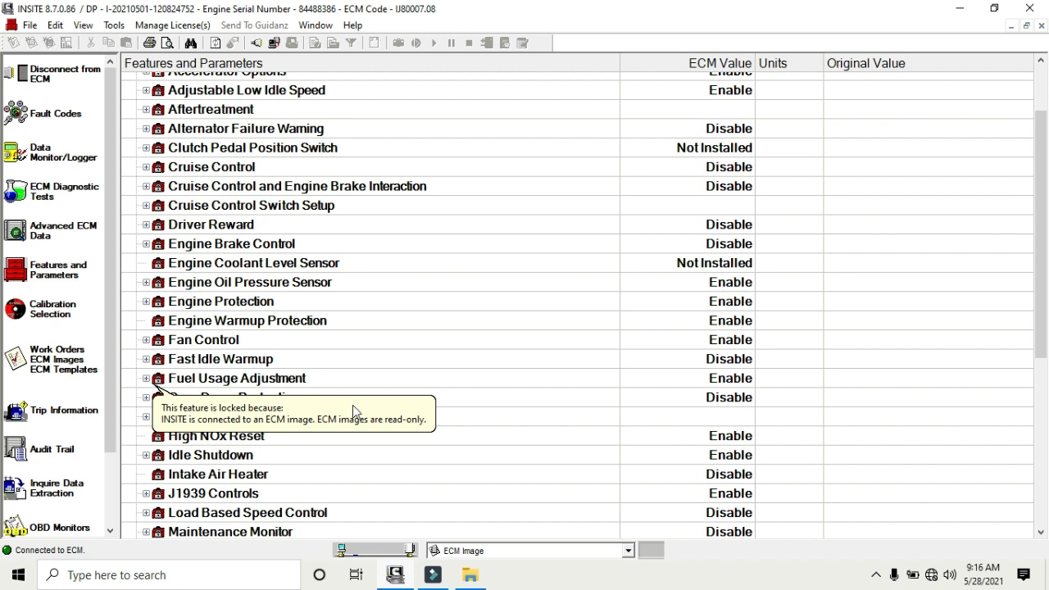
click(746, 405)
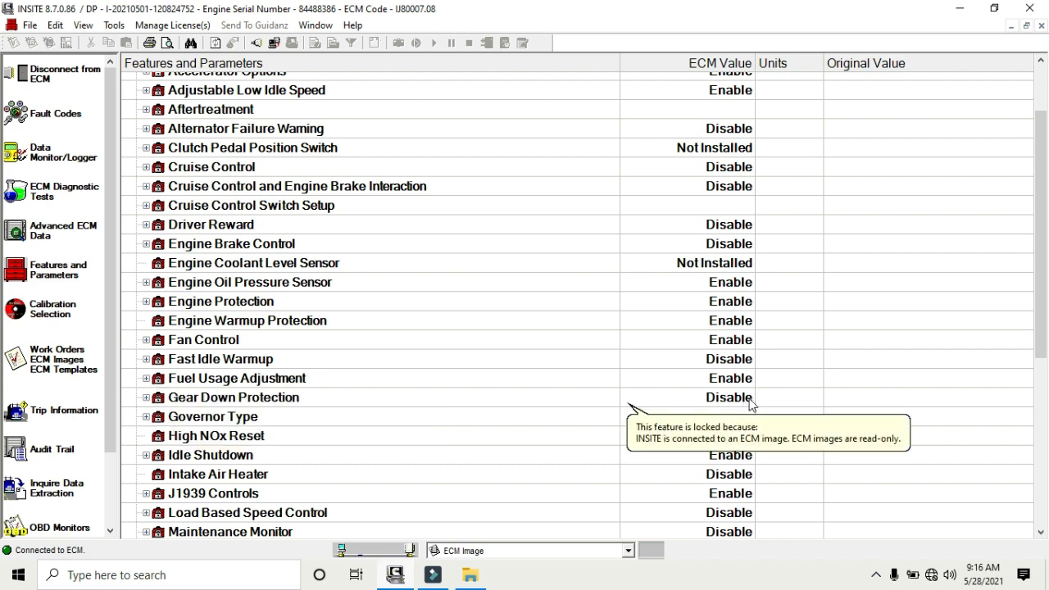
click(753, 397)
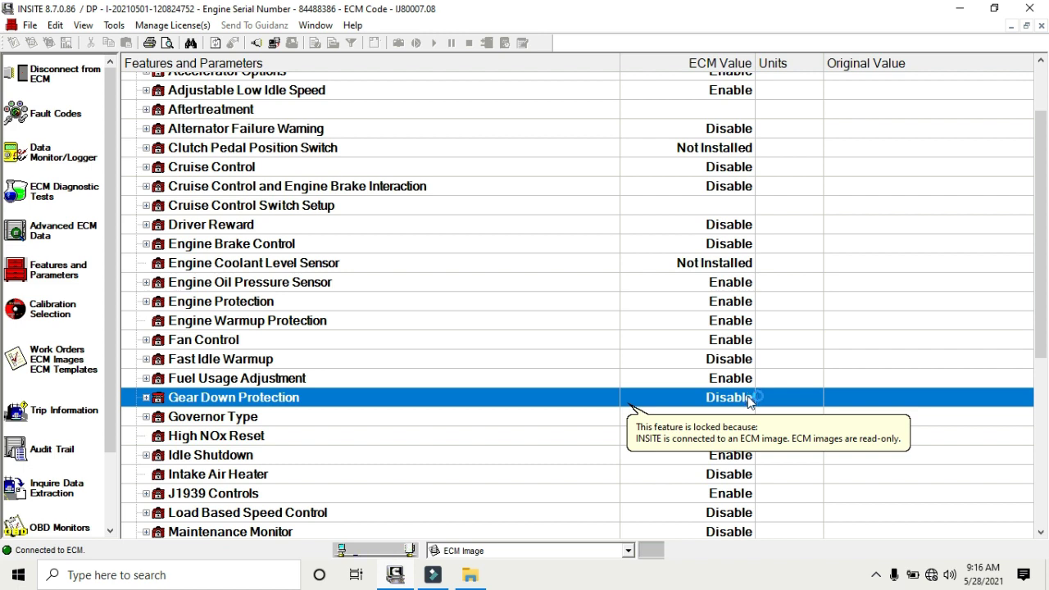
Review the remaining features down to Water In Fuel Sensor, including the parameters under Vehicle Speed Source, and return to the list's beginning.
drag(1037, 267, 1037, 326)
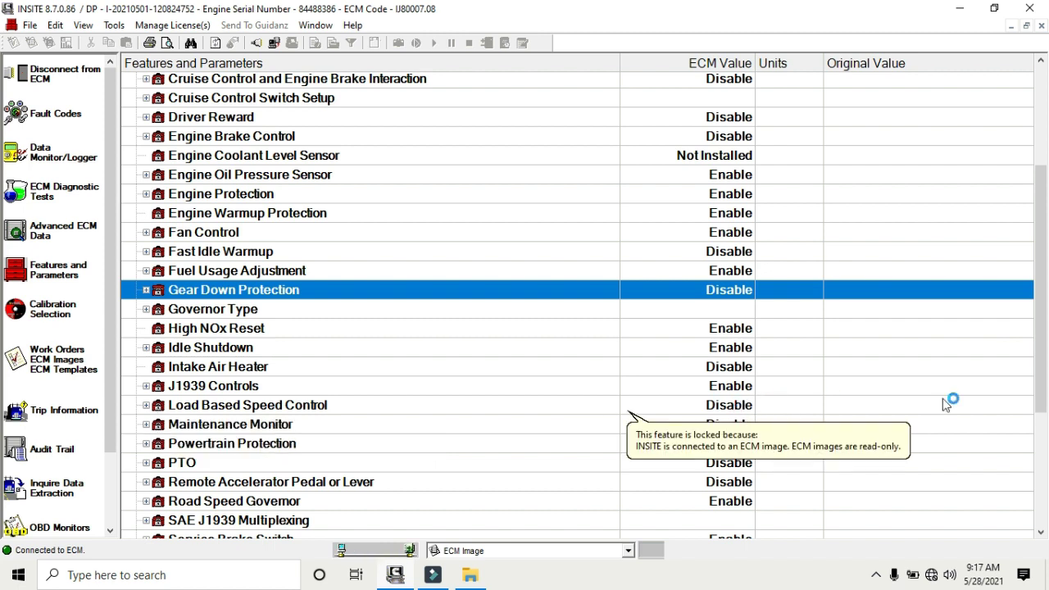
drag(1039, 392, 1042, 506)
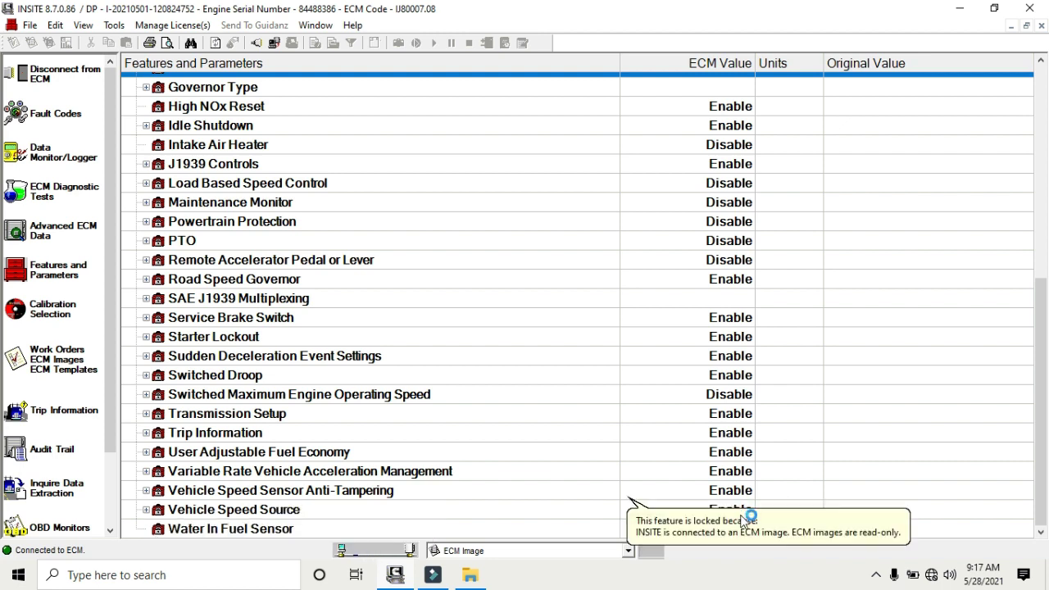
click(145, 510)
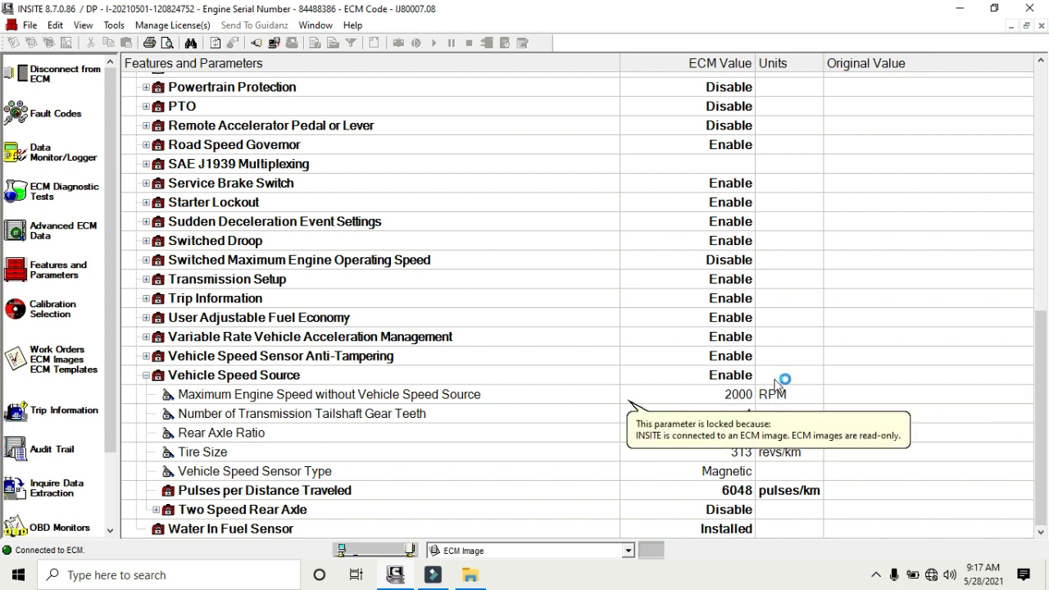
click(875, 575)
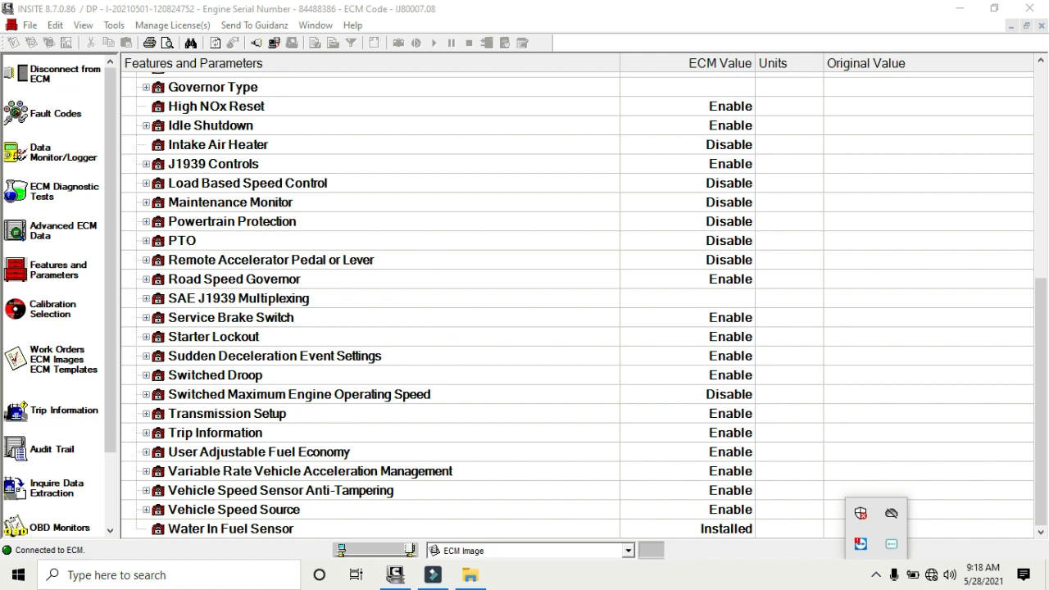
click(1043, 430)
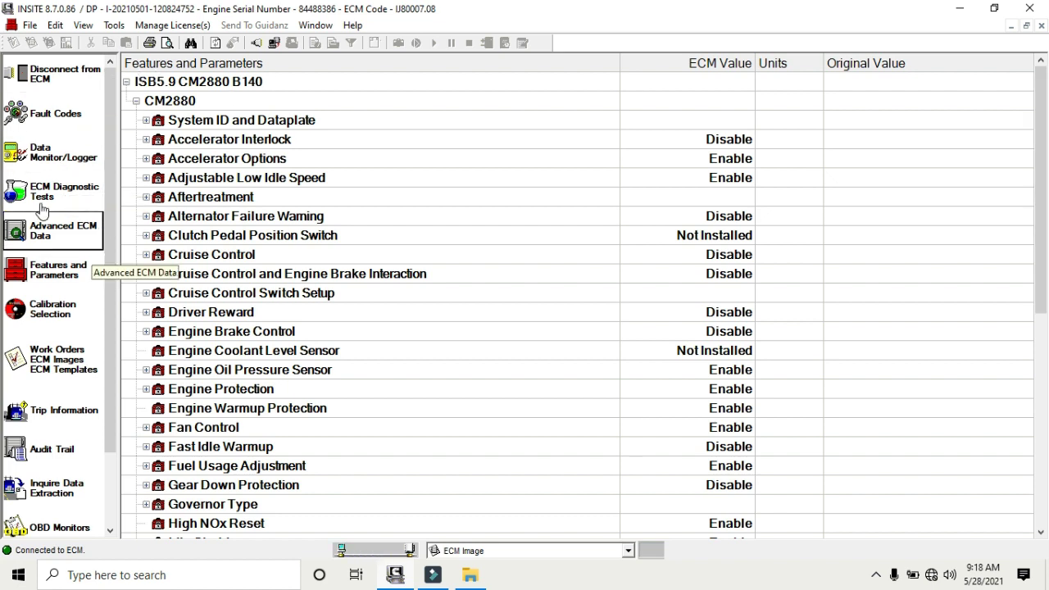
Convert the initial ECM image into an ECM template with the system comment TATA, and close the work orders list.
click(39, 266)
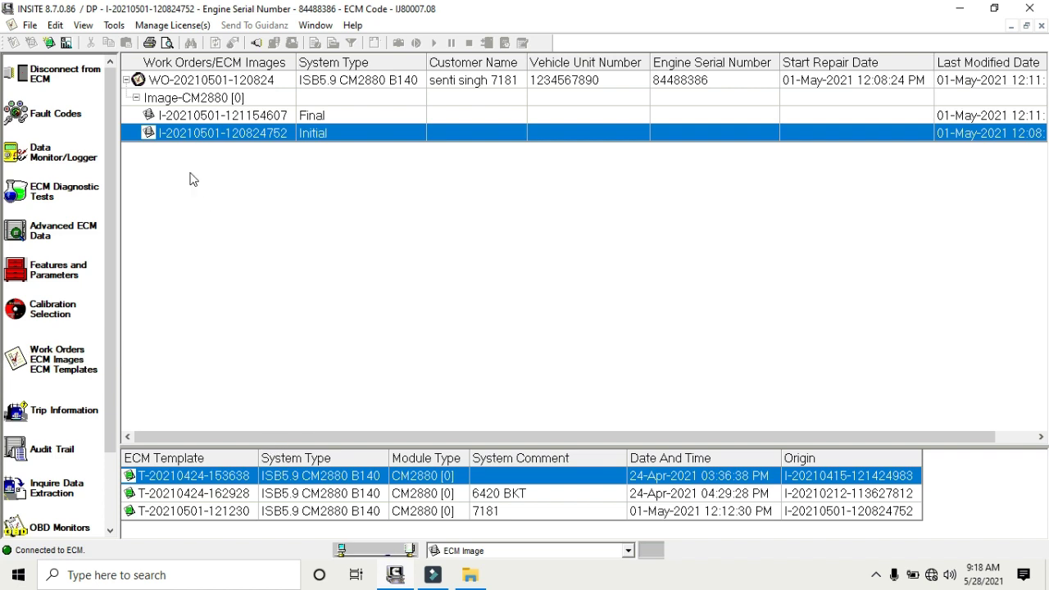
right_click(255, 139)
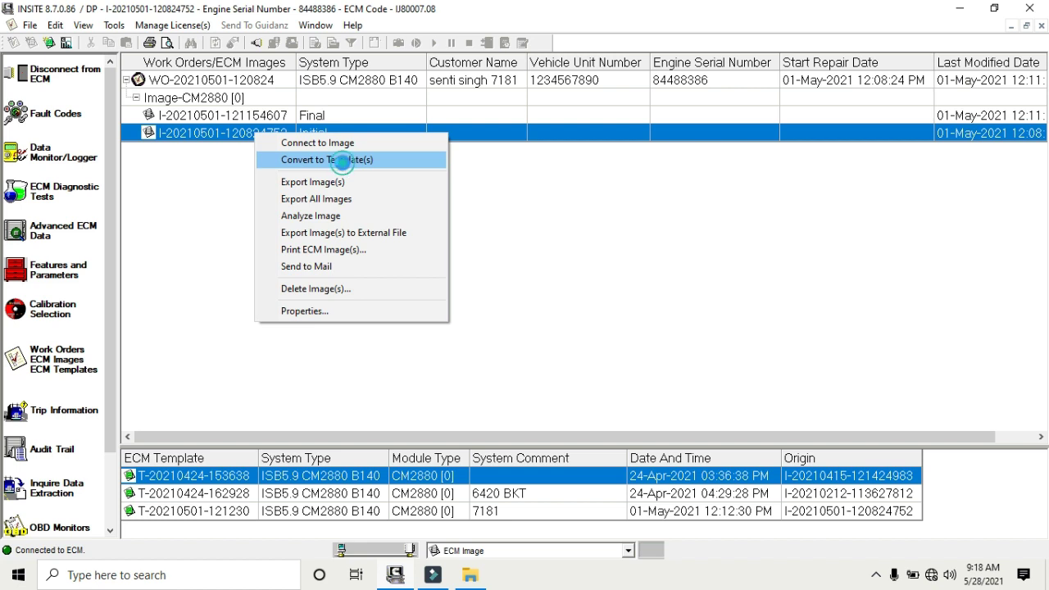
click(342, 163)
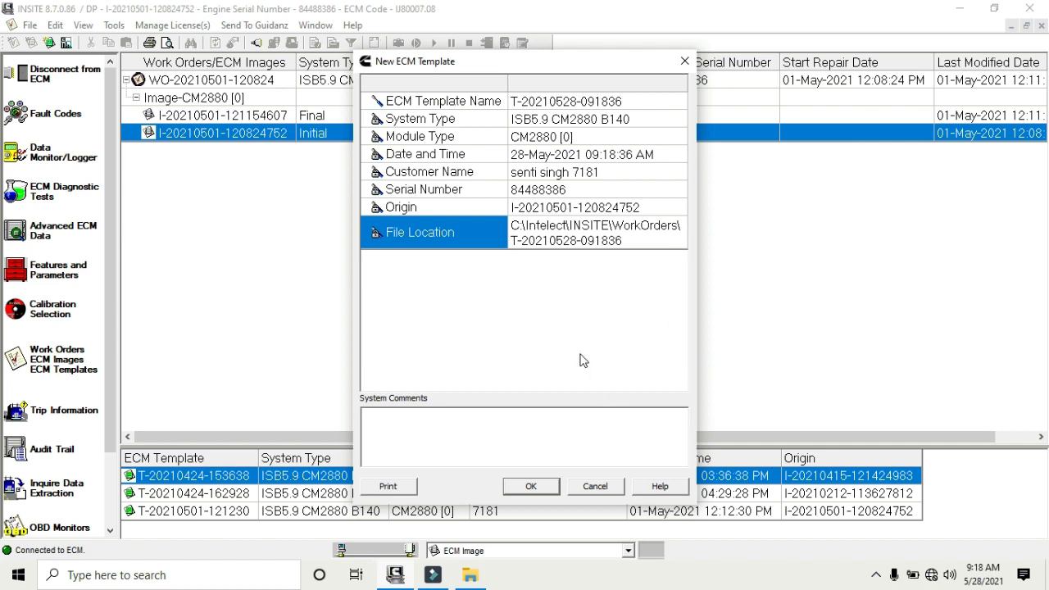
click(468, 421)
click(530, 487)
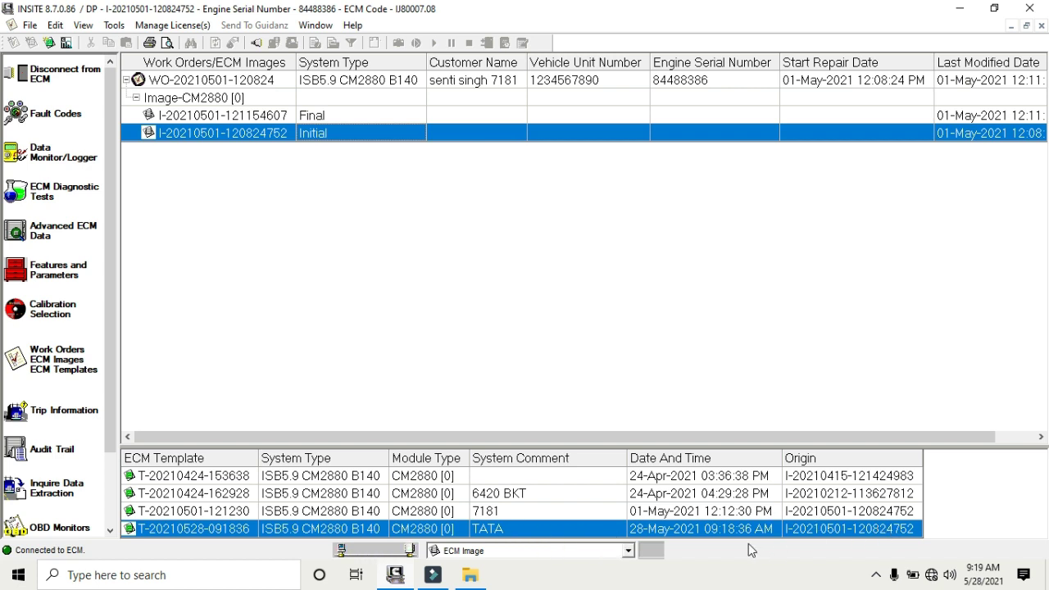
click(125, 80)
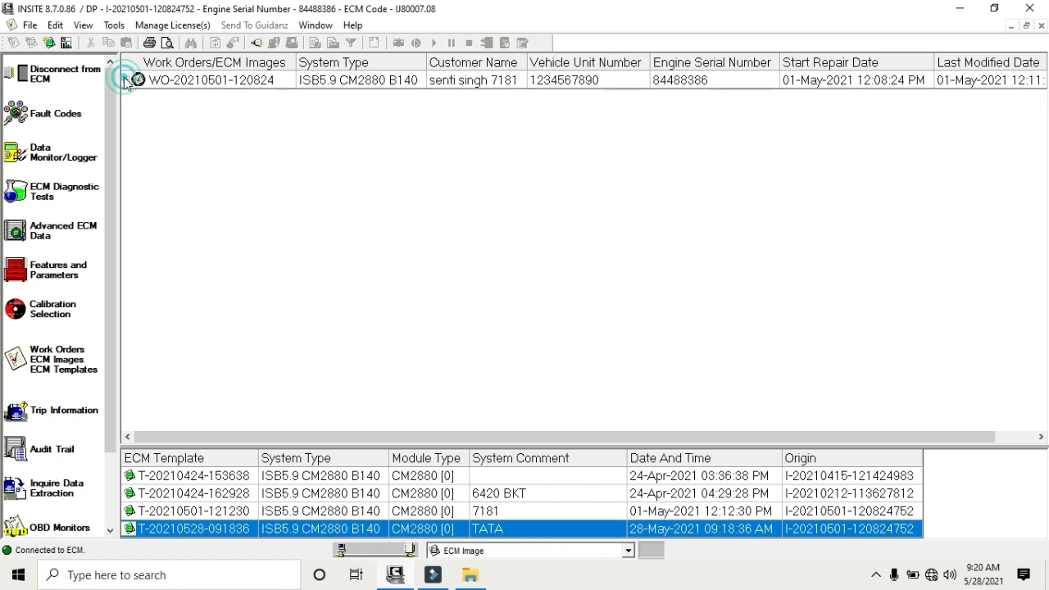
click(76, 360)
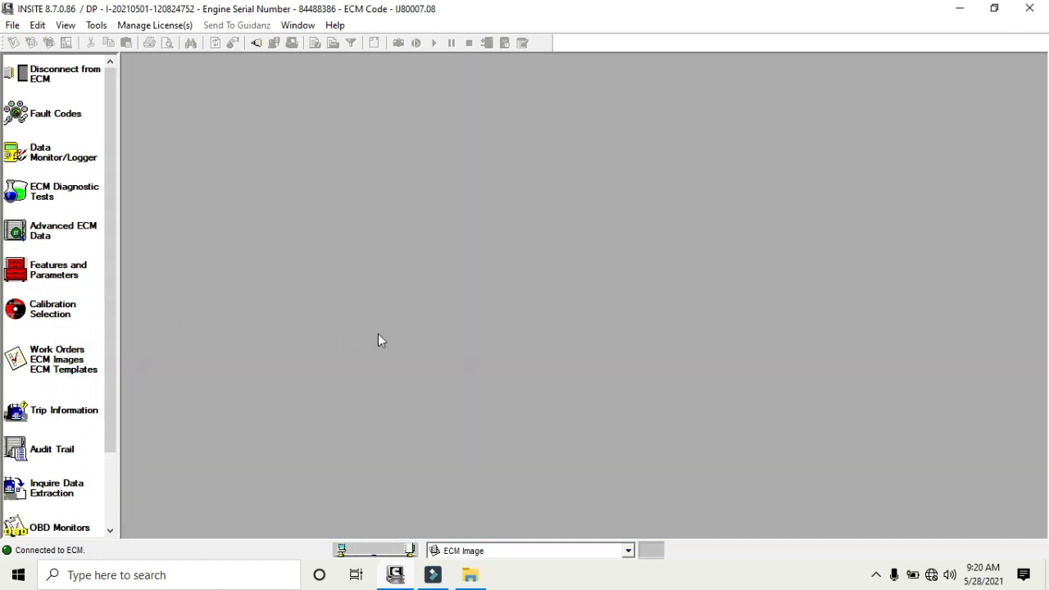
Load the trip information, dismiss the fuel system fault notice, and review the cumulative trip data and the data since last reset.
click(65, 412)
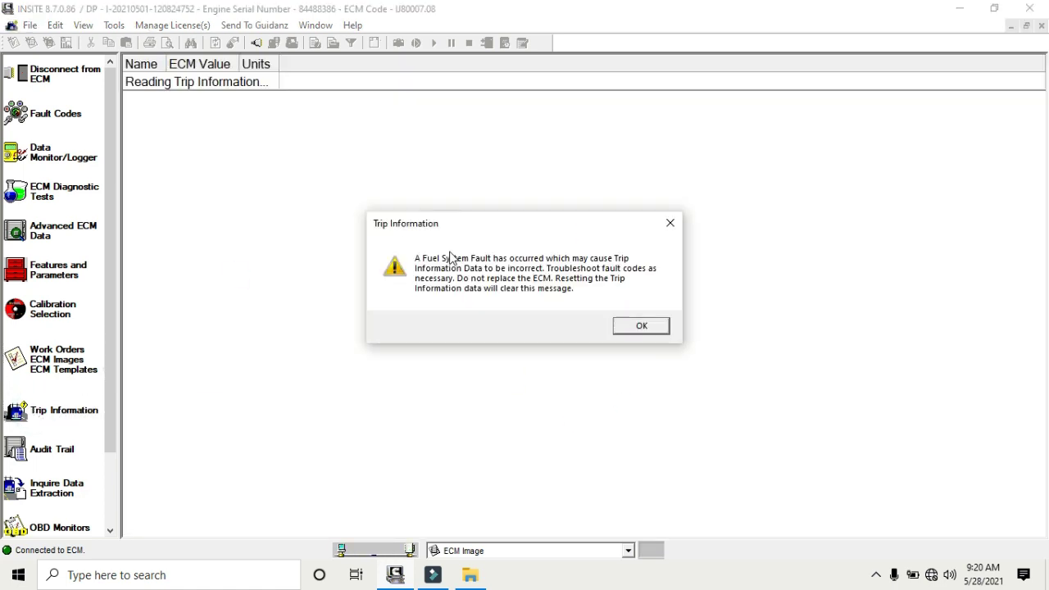
click(626, 326)
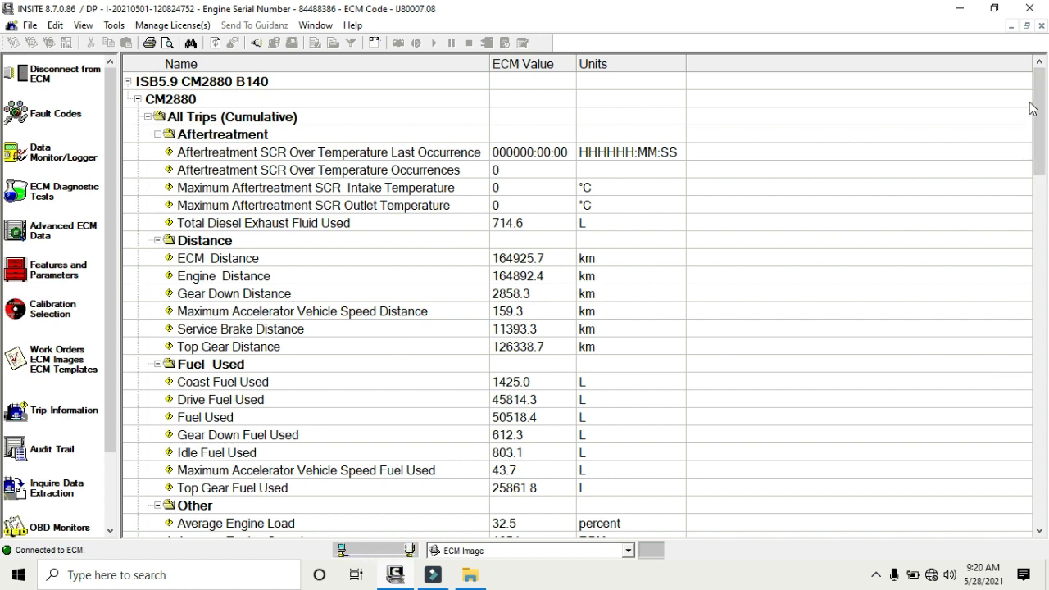
scroll(1037, 131, down, 2)
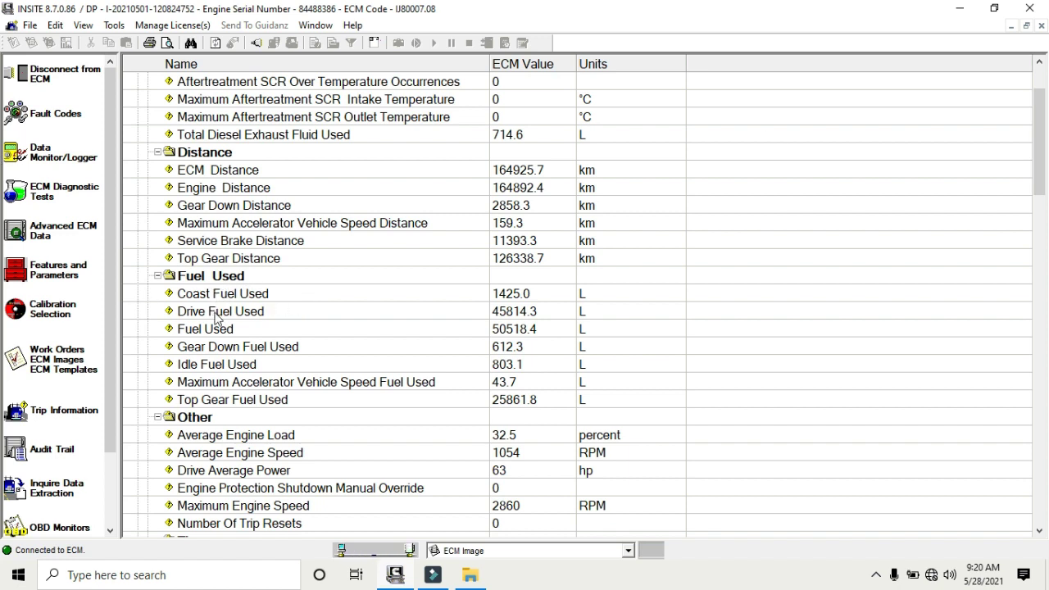
drag(1039, 182, 1045, 341)
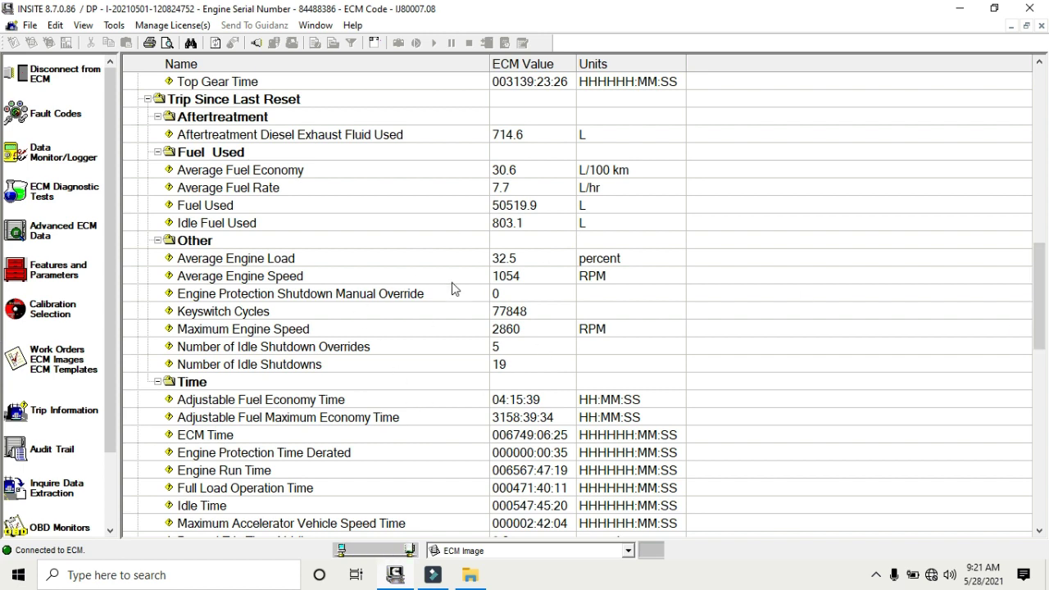
drag(1044, 339, 1045, 102)
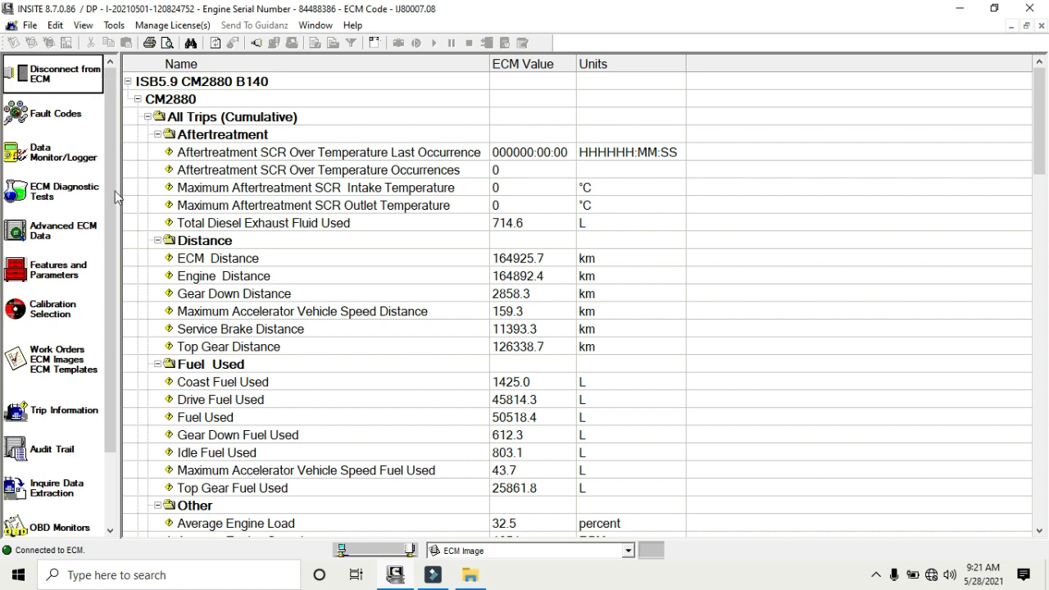
click(47, 417)
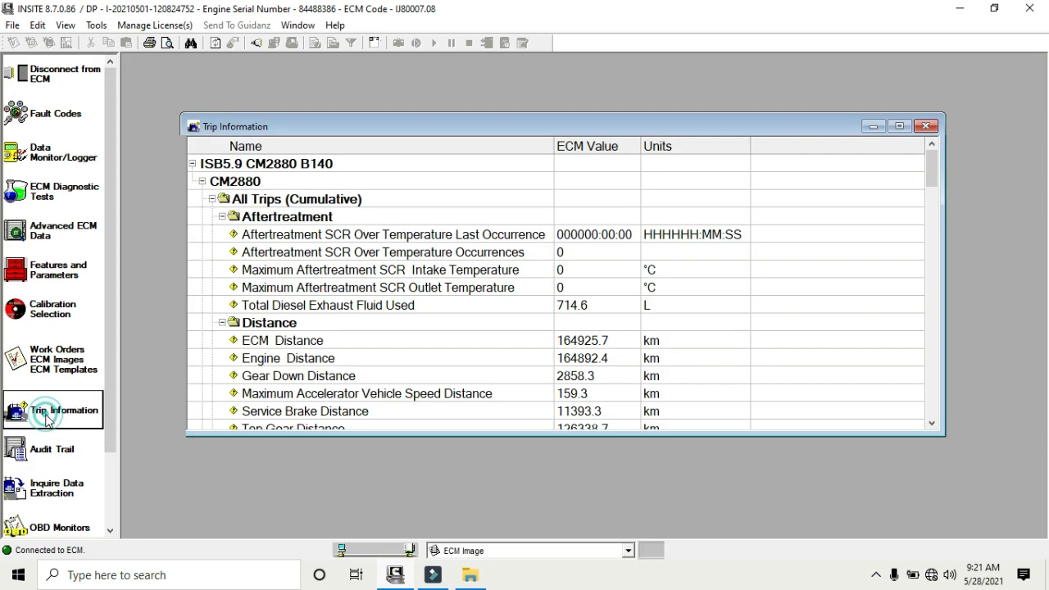
In High Pressure Common Rail Injector Setup, enter new barcodes JJHHJHGYF, HGHVHVBHBH, VGHVGHHJK and VHCHGBVB77 for cylinders 1 to 4.
click(56, 275)
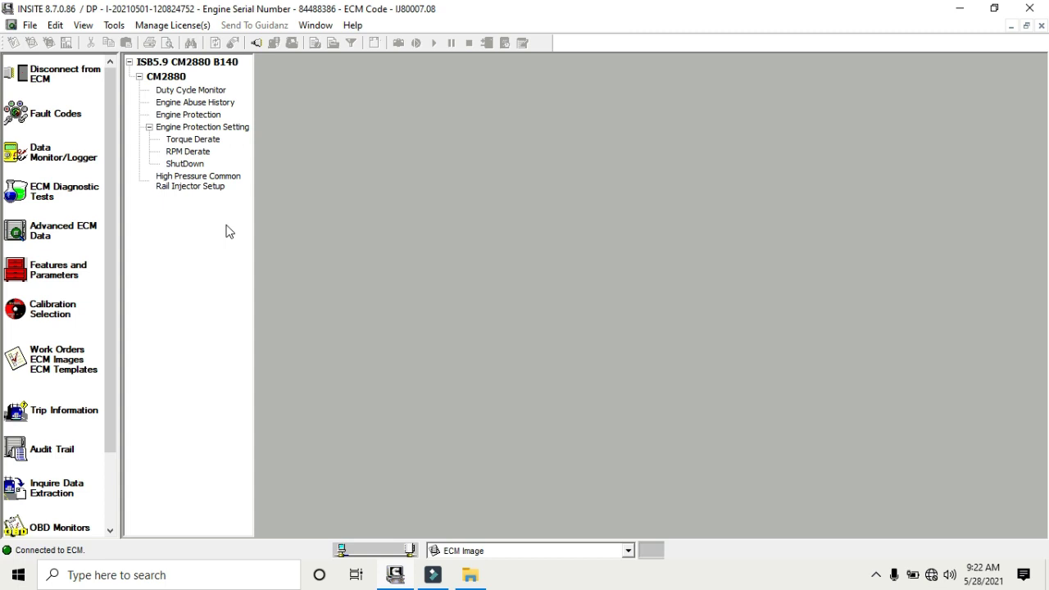
click(195, 186)
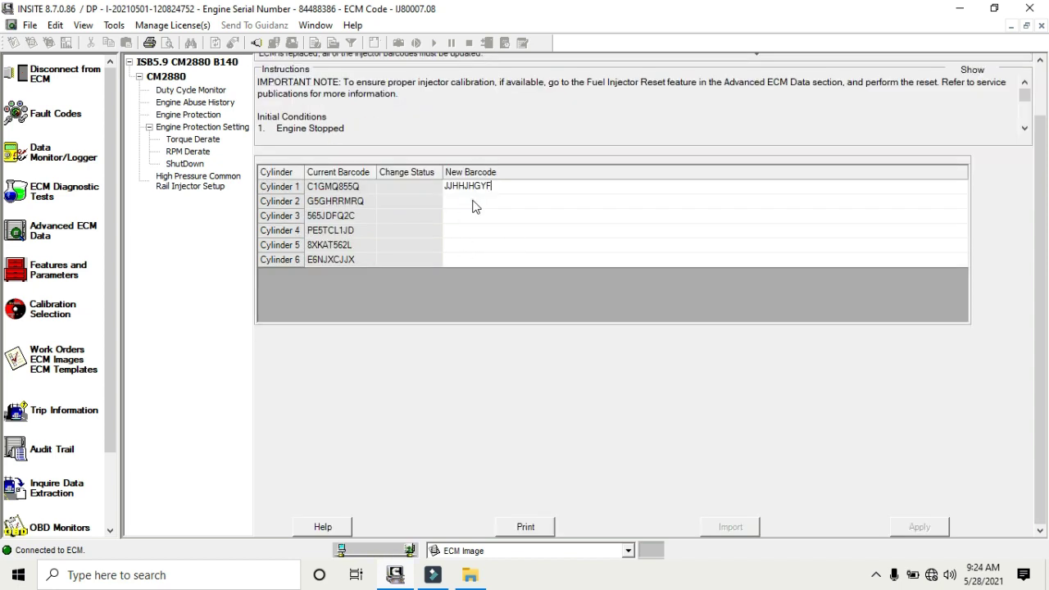
click(473, 201)
text(HGHVHVBHBH)
click(459, 218)
text(VGHVGHHJK)
click(461, 232)
text(VHCHGBVBN)
Enter the new injector barcodes VBCGHGJKHK for cylinder 5 and NJKHJKNJBNJM for cylinder 6.
click(494, 245)
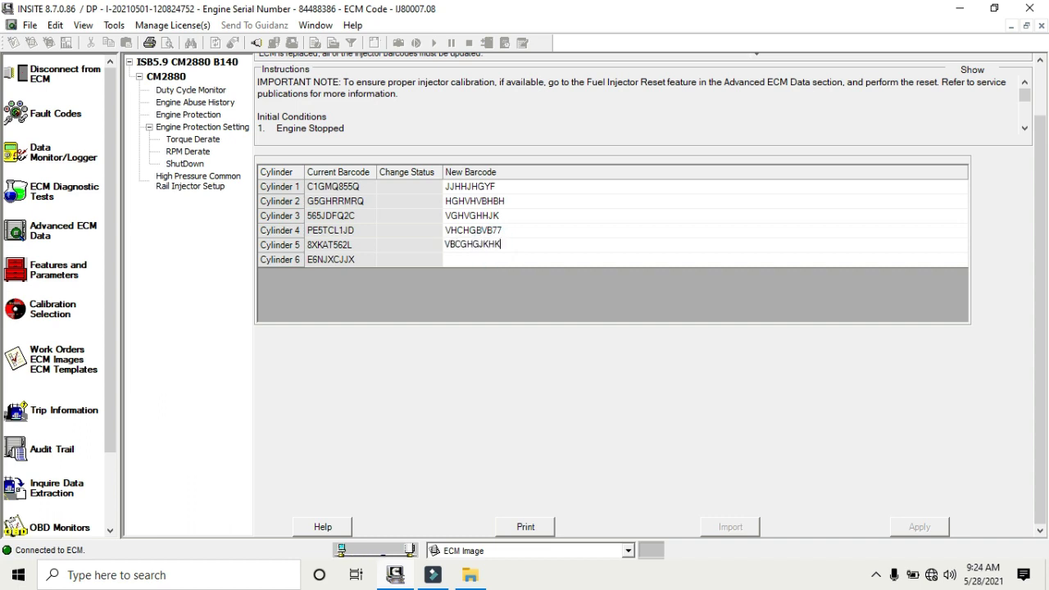
click(456, 258)
text(NJKHJK)
click(865, 471)
click(565, 290)
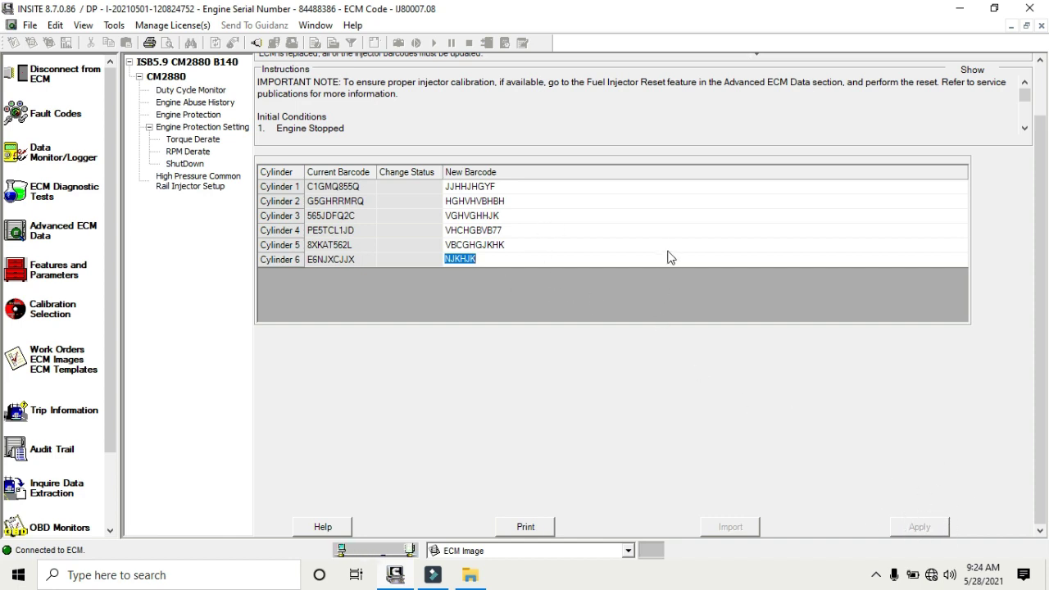
text(NJKHJKNJBNJM)
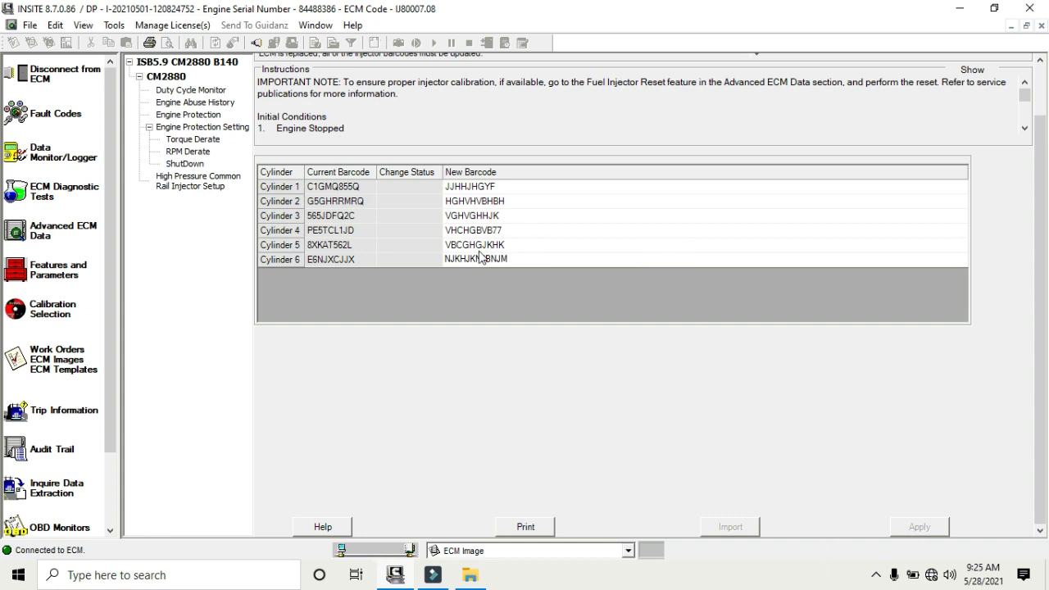
Review the RPM derate and torque derate tables of the engine protection settings.
click(192, 154)
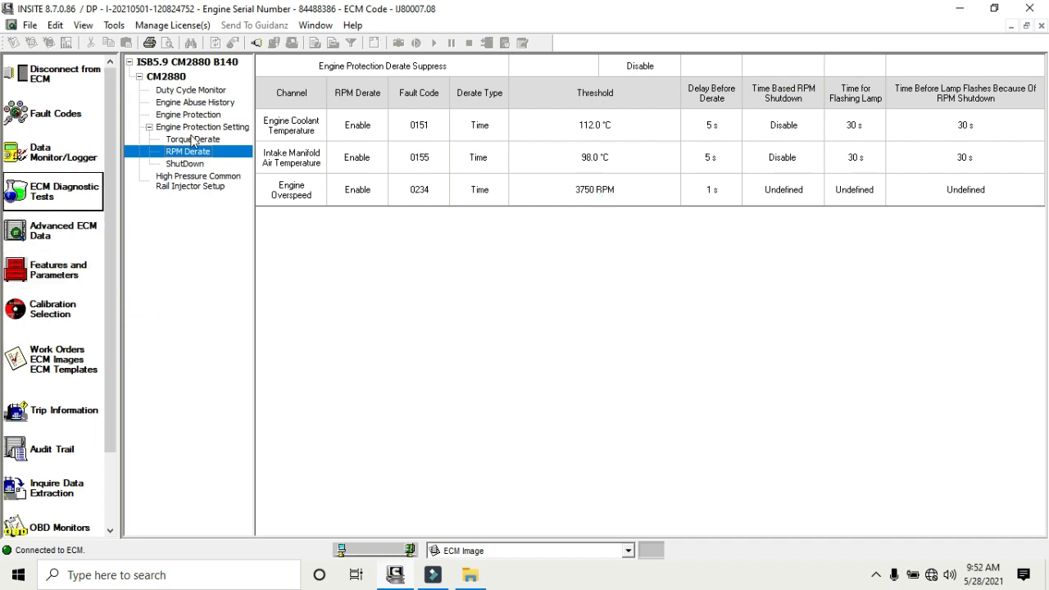
click(199, 142)
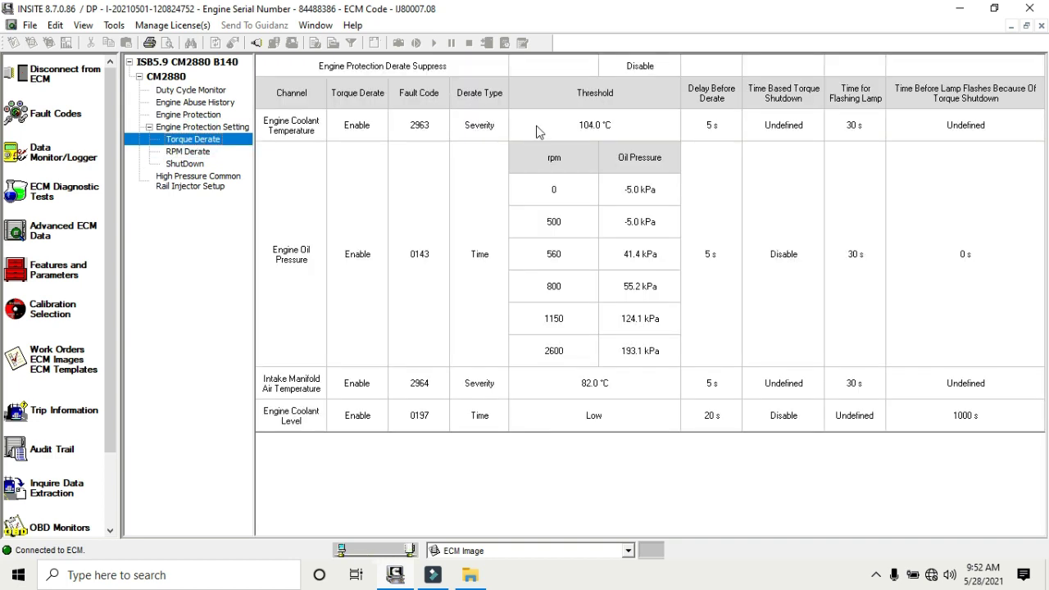
Review the engine protection records, the engine abuse history and the duty cycle monitor in the CM2880 advanced ECM data.
click(213, 127)
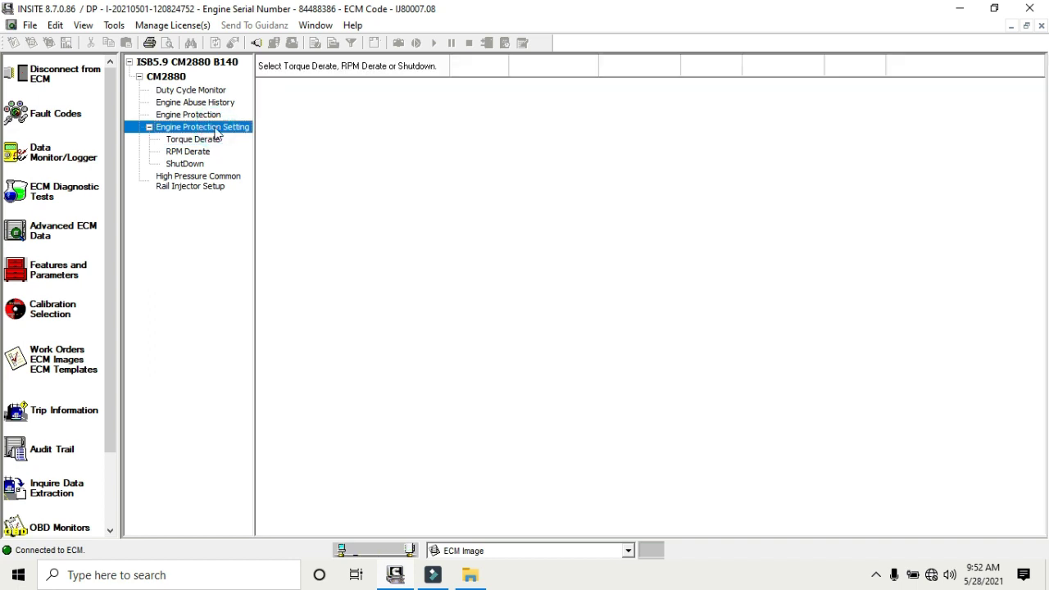
click(198, 114)
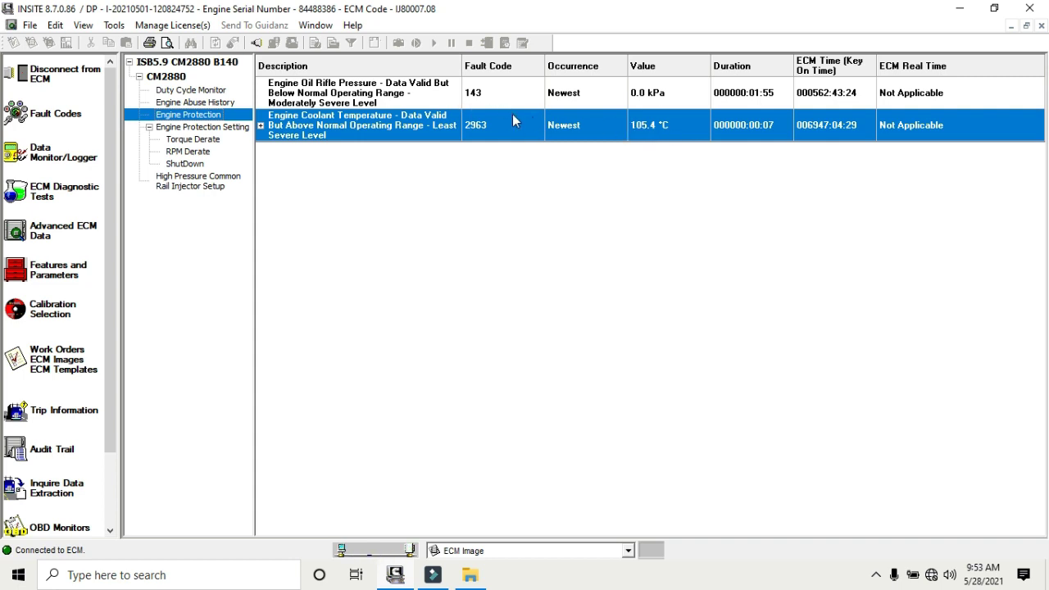
click(185, 101)
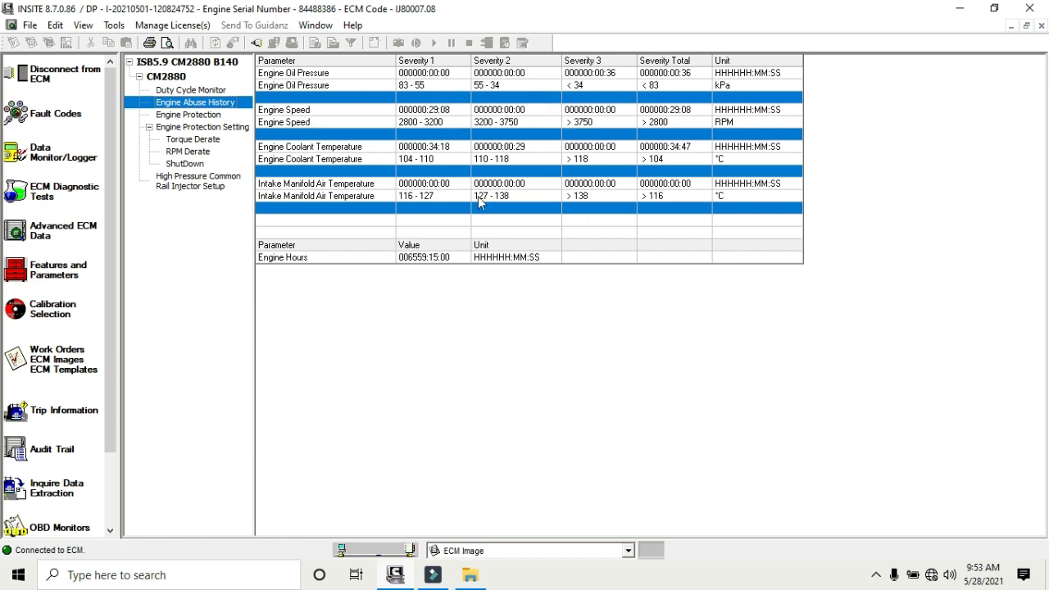
click(192, 90)
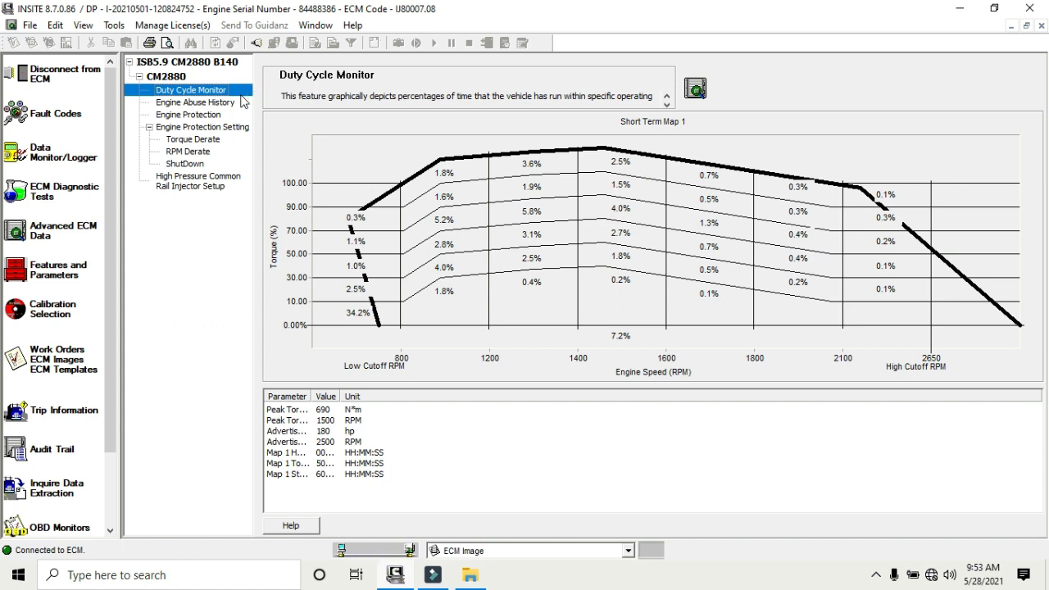
click(169, 92)
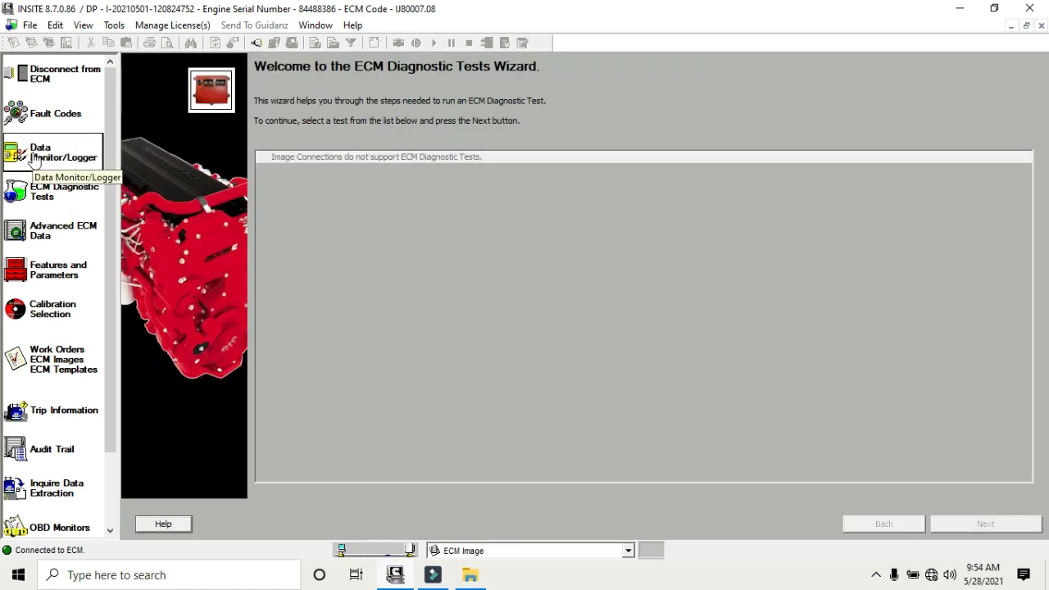
Review the predefined All Parameters group in the Data Monitor/Logger through the engine and fan readings, and open the ECM Diagnostic Tests wizard.
click(32, 154)
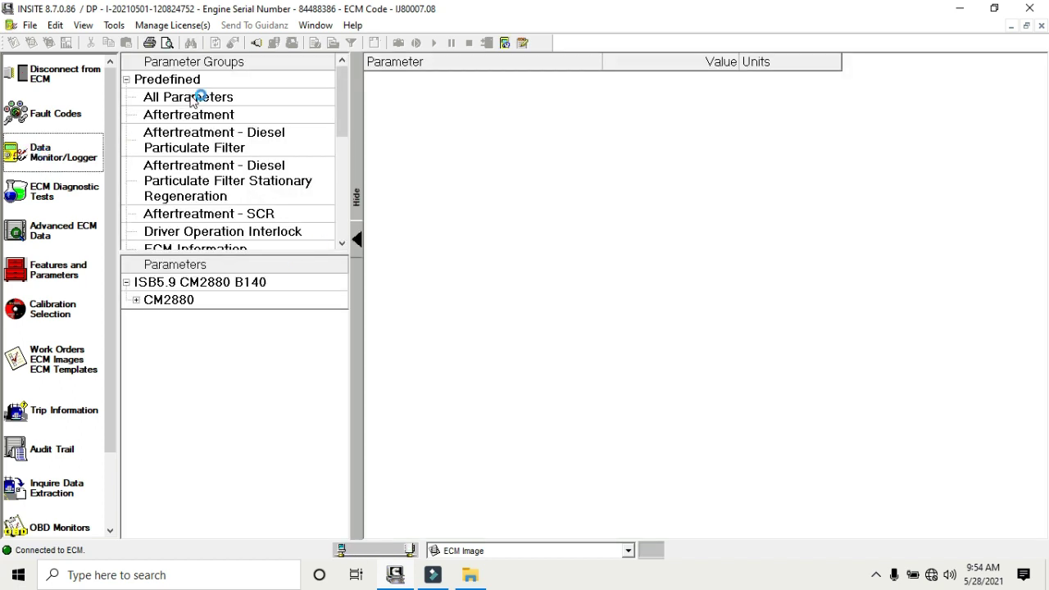
click(190, 97)
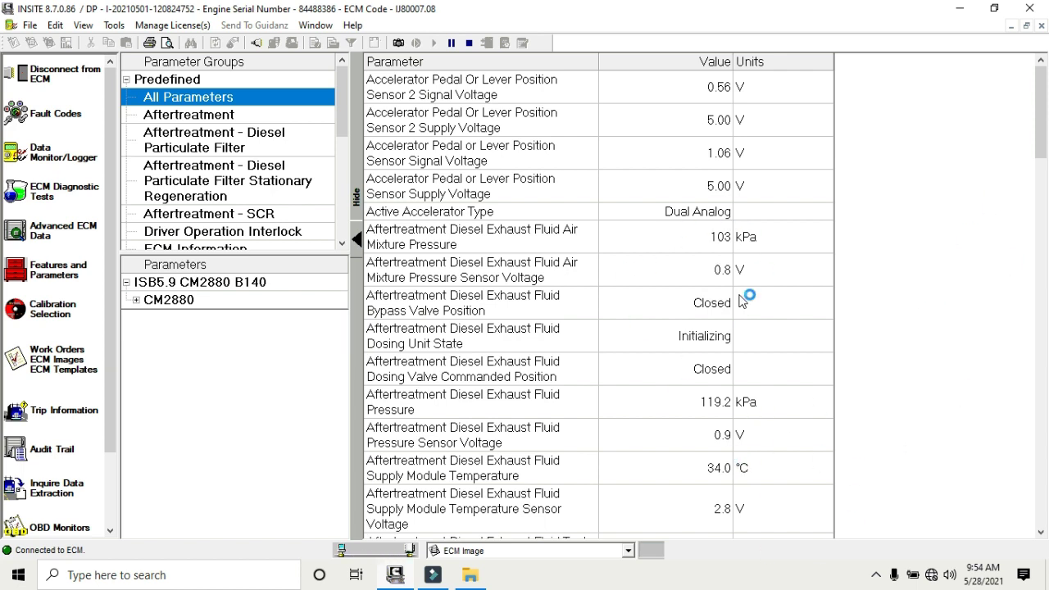
drag(1038, 98, 1046, 327)
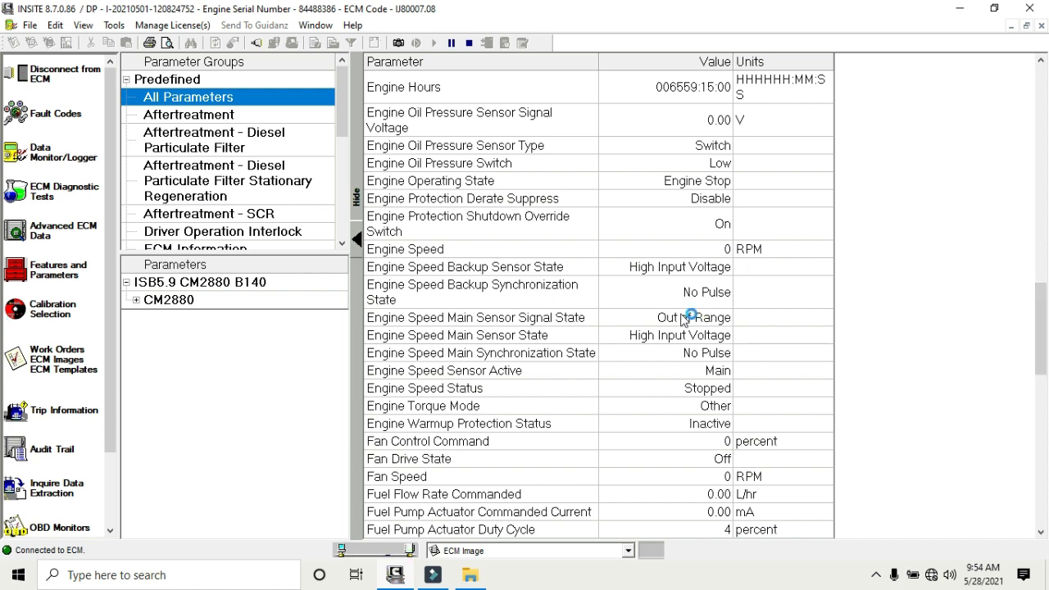
click(696, 360)
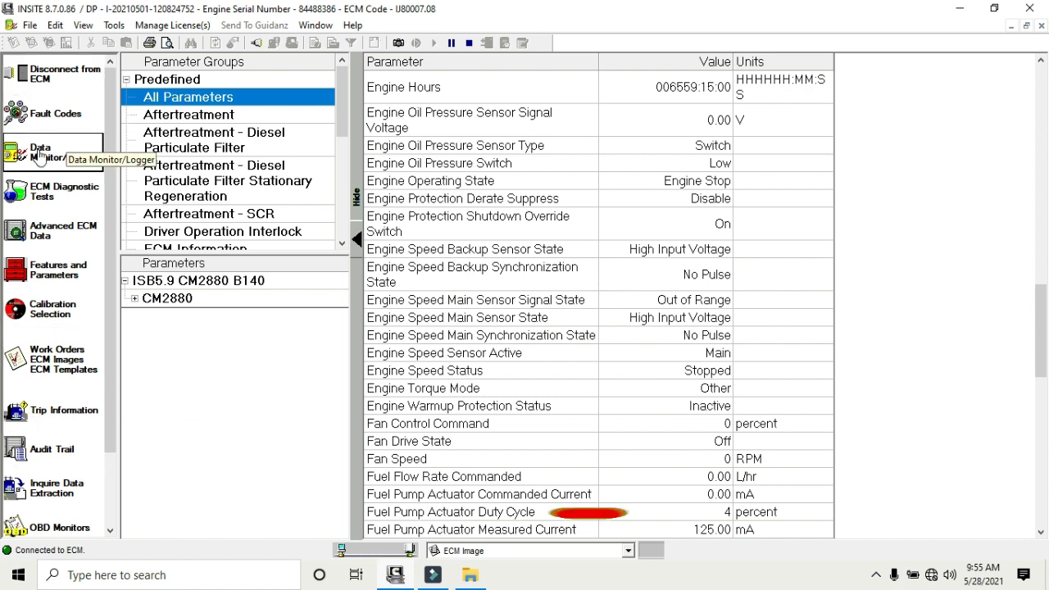
click(51, 190)
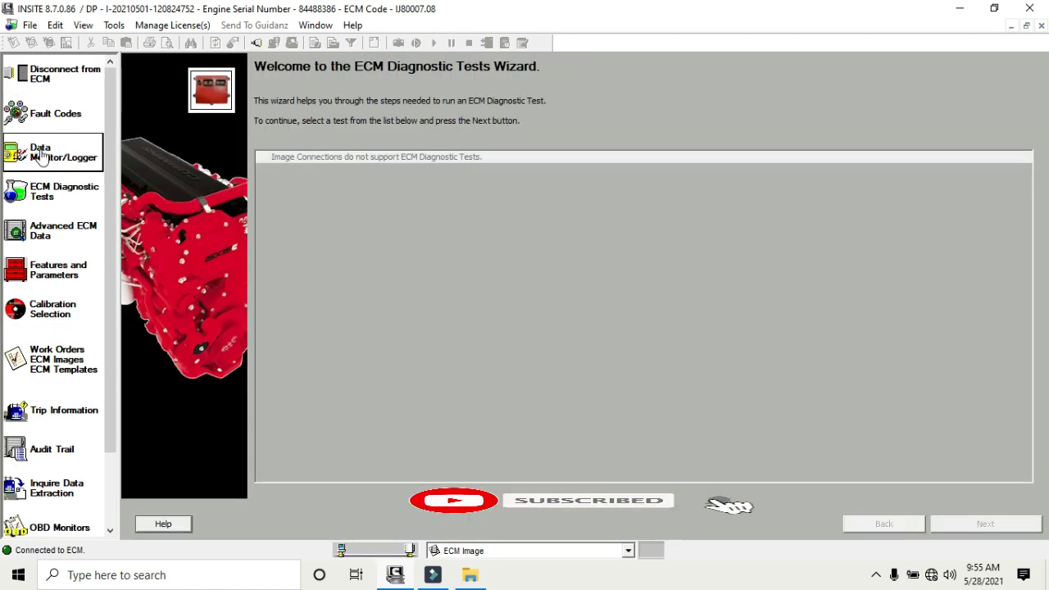
View the fault code list, close it, and disconnect from the ECM image.
click(41, 112)
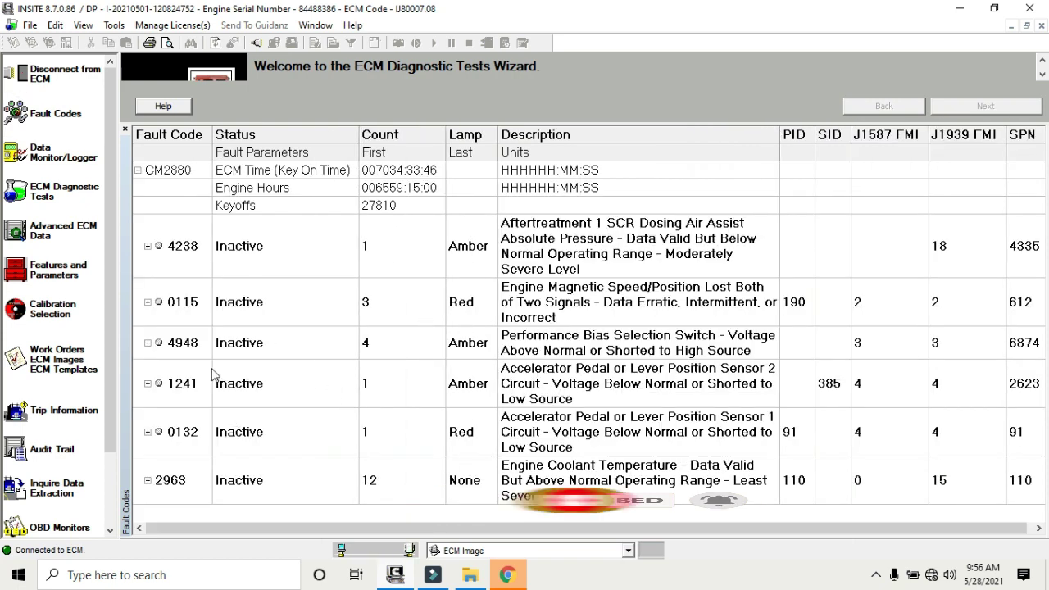
click(123, 128)
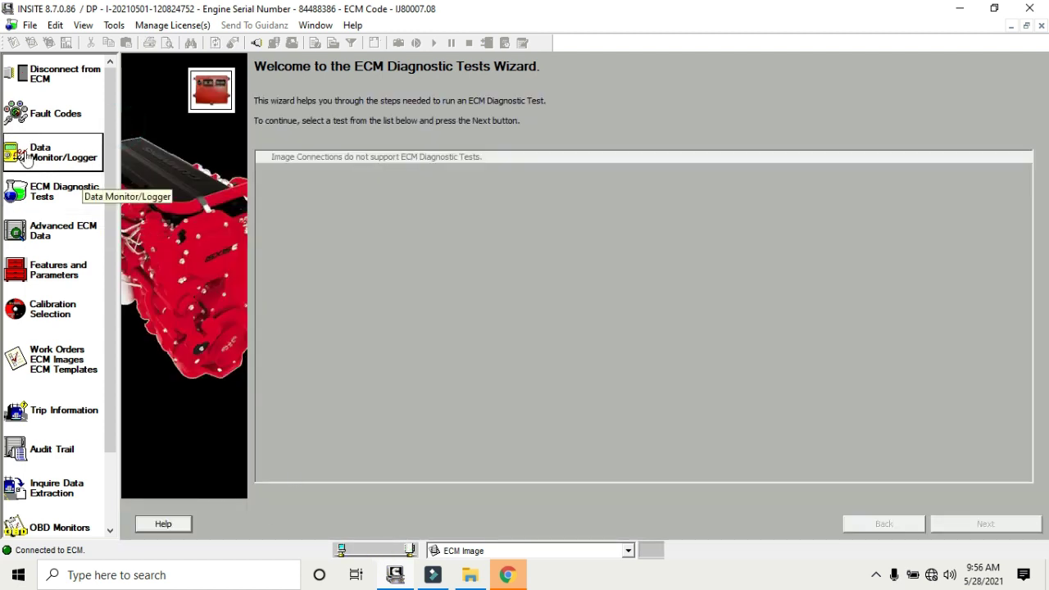
click(41, 81)
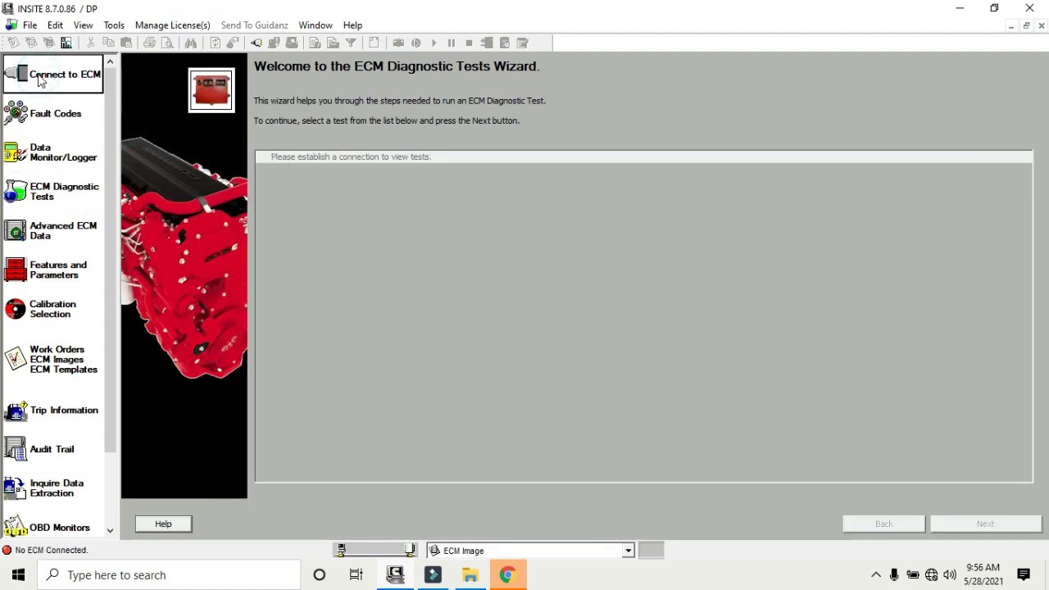